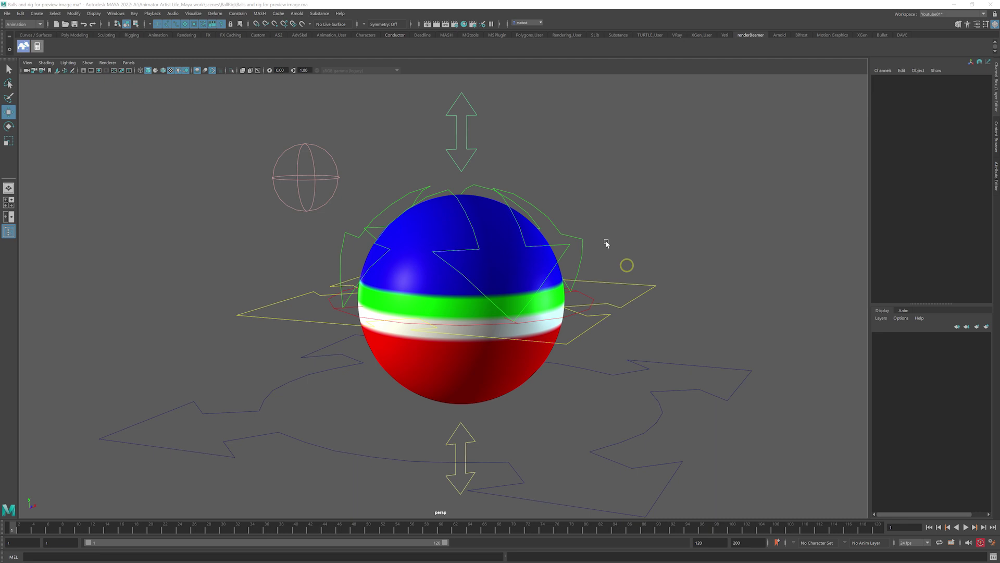
- Try transforming and scaling the whole ball rig with the MAIN_POSITION control, undoing each change
alt+drag(710, 365, 618, 379)
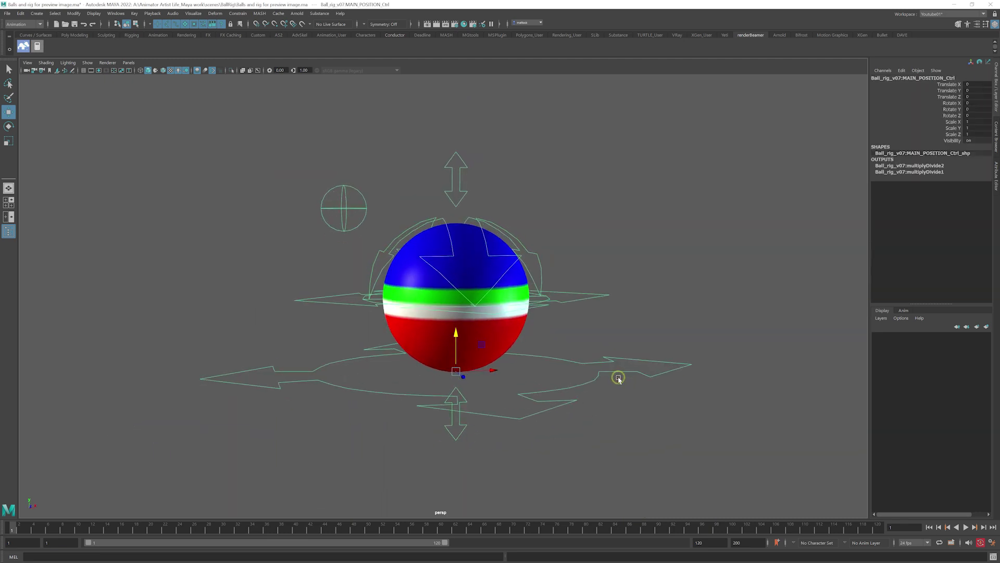
drag(456, 374, 402, 355)
key(ctrl+z)
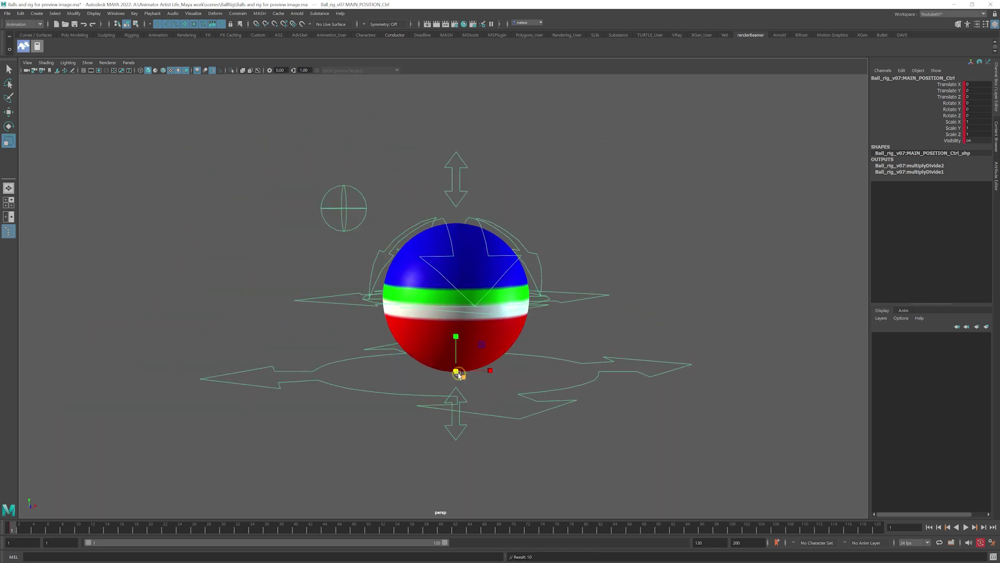
drag(458, 374, 636, 322)
key(ctrl+z)
click(595, 297)
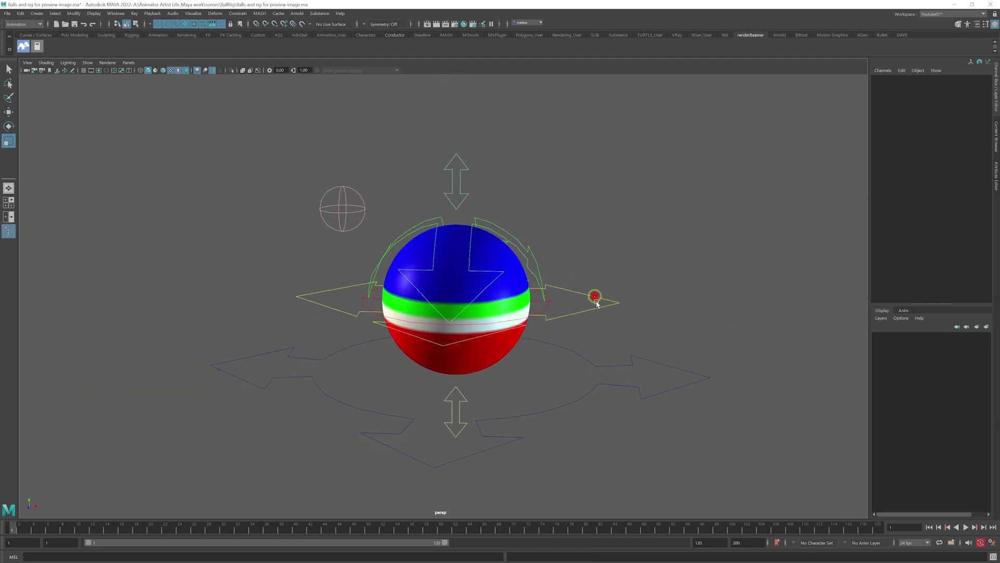
- Try moving the ball with the yellow BALL_MOVE control, then return it to its original position
alt+right_drag(597, 302, 625, 316)
alt+drag(618, 313, 657, 312)
alt+drag(714, 339, 559, 299)
drag(474, 276, 457, 290)
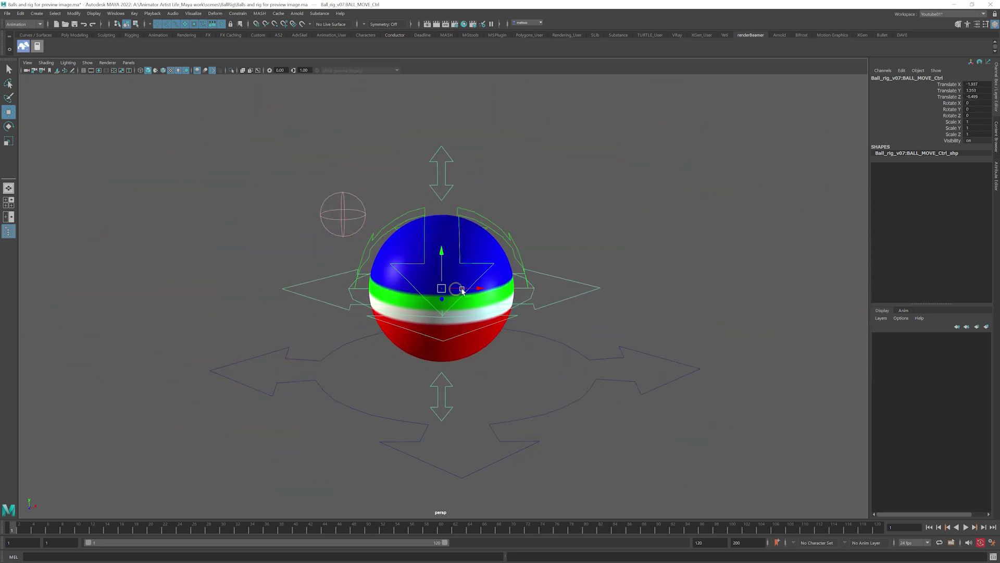
key(z)
mouse_move(542, 370)
alt+mouse_down()
mouse_move(543, 358)
mouse_move(535, 364)
alt+mouse_up()
alt+right_drag(535, 364, 581, 298)
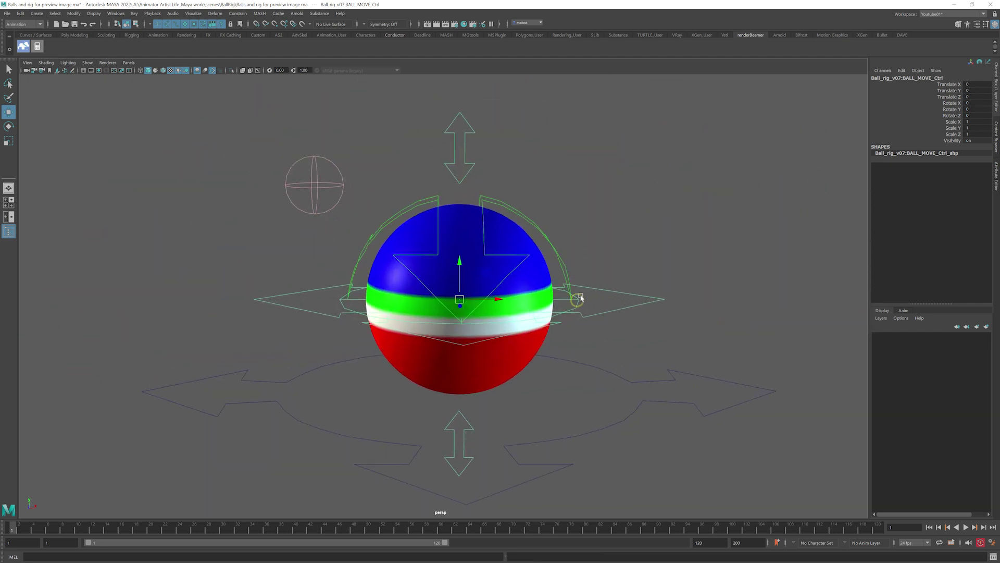
- Try rotating the ball with the green BALL_ROTATE control, then undo the rotation and deselect it
drag(524, 218, 459, 265)
alt+drag(379, 284, 427, 276)
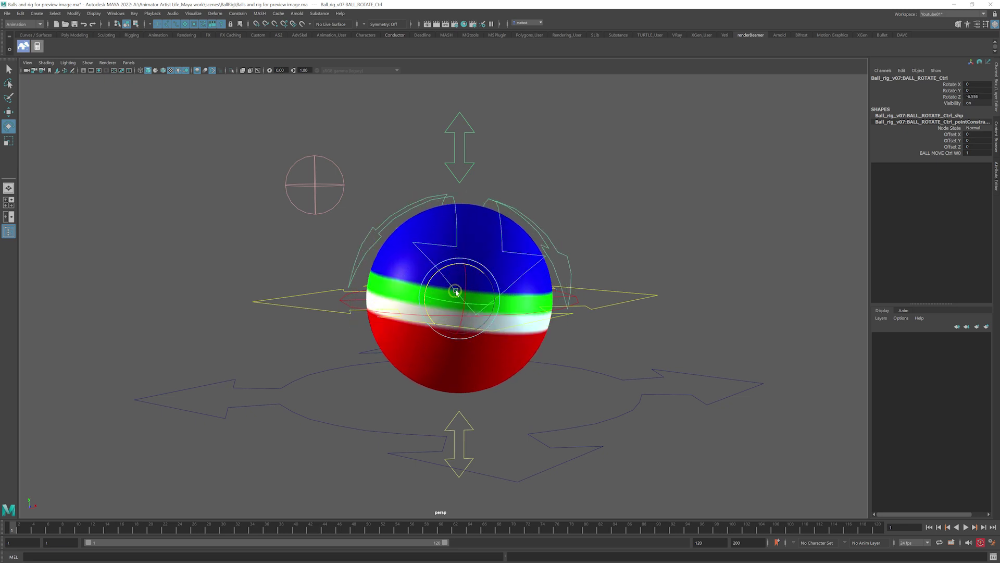
mouse_move(454, 290)
mouse_down()
mouse_move(440, 312)
mouse_move(451, 267)
mouse_move(455, 277)
mouse_up()
key(ctrl+z)
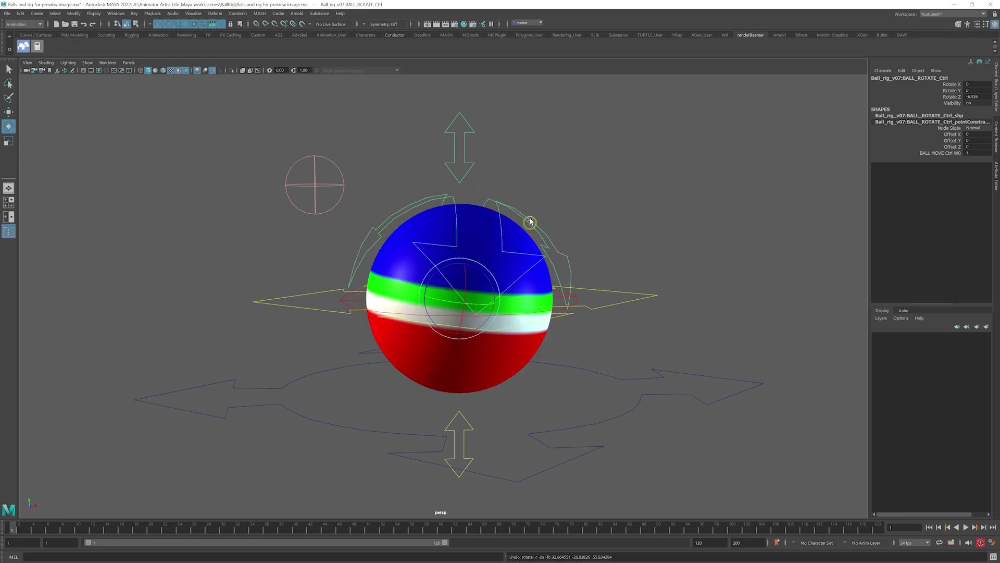
click(634, 197)
alt+drag(634, 197, 558, 205)
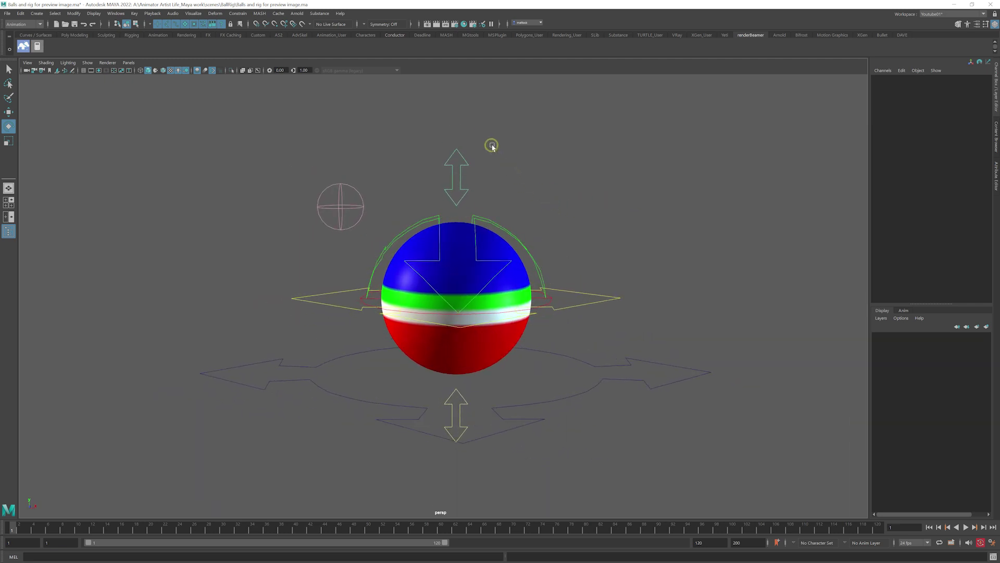
- Try stretching and squashing the ball by moving the top and bottom SquashStretch controls
click(452, 197)
click(462, 402)
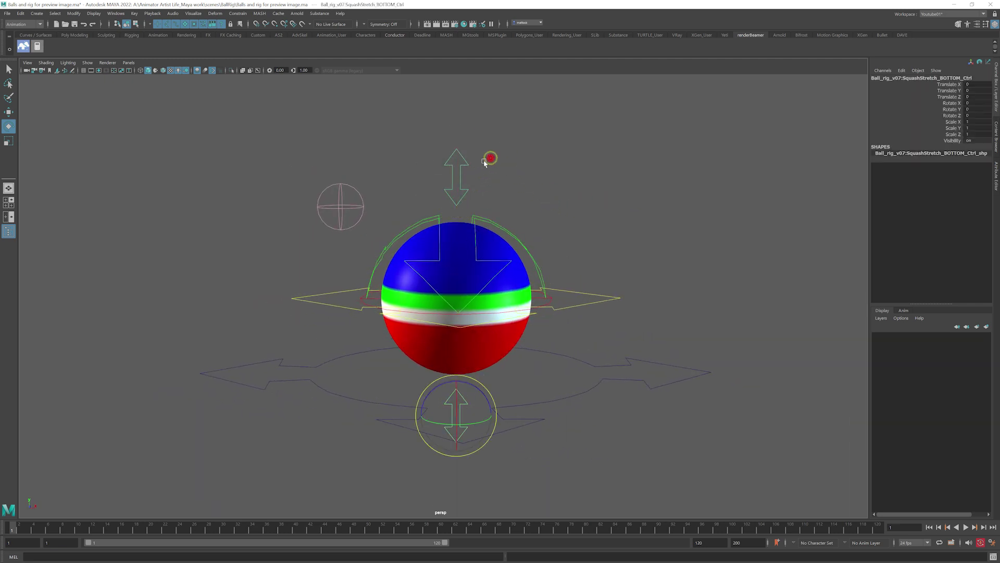
click(485, 163)
alt+middle_drag(460, 182, 501, 213)
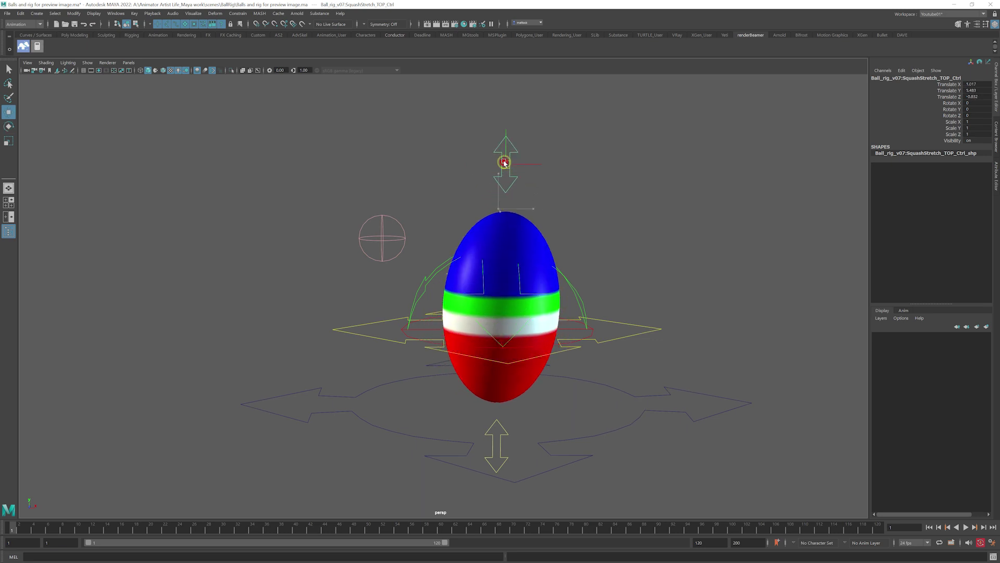
mouse_move(504, 163)
mouse_down()
mouse_move(463, 119)
mouse_move(531, 258)
mouse_move(492, 118)
mouse_move(502, 181)
mouse_up()
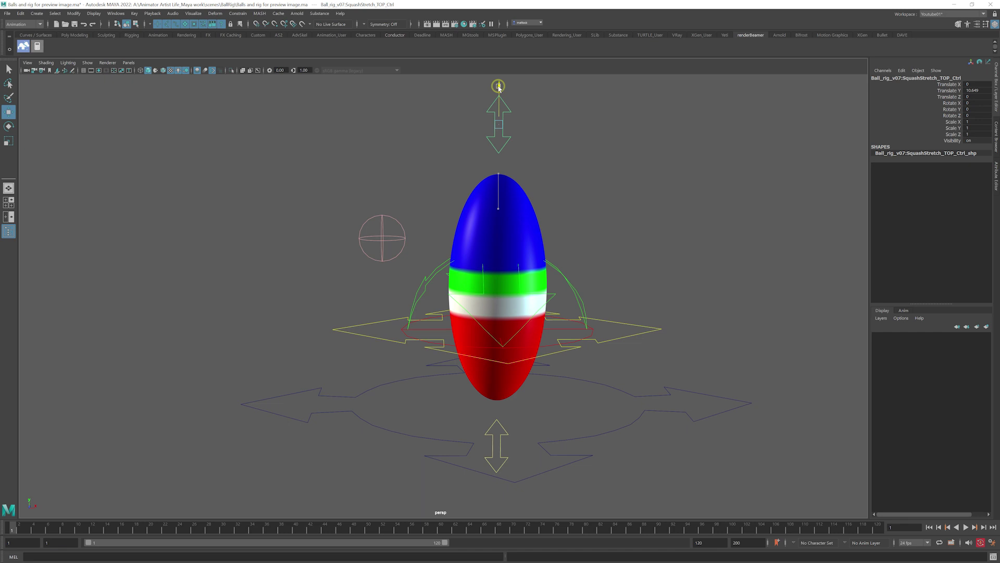
drag(499, 87, 499, 150)
drag(516, 213, 506, 183)
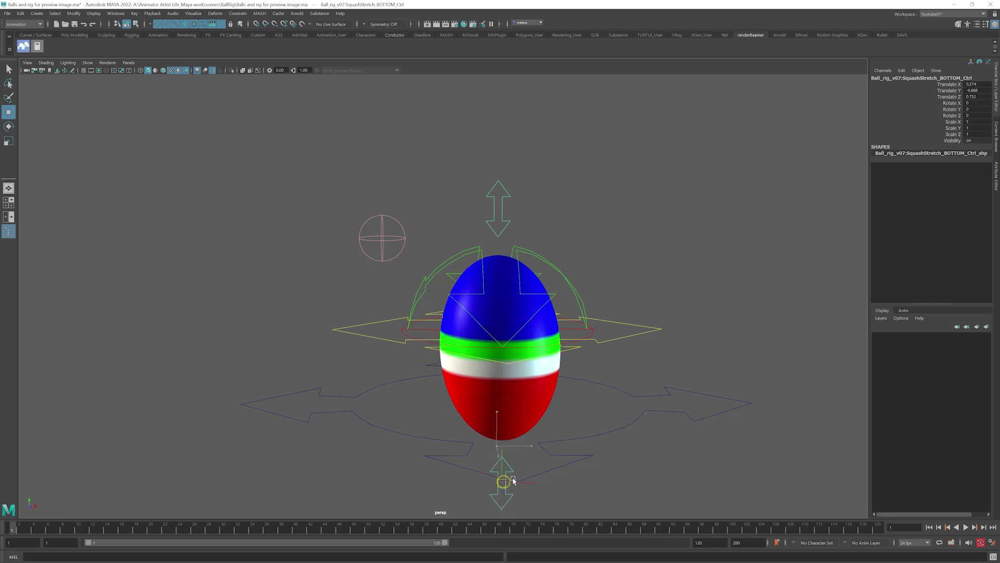
drag(513, 480, 458, 437)
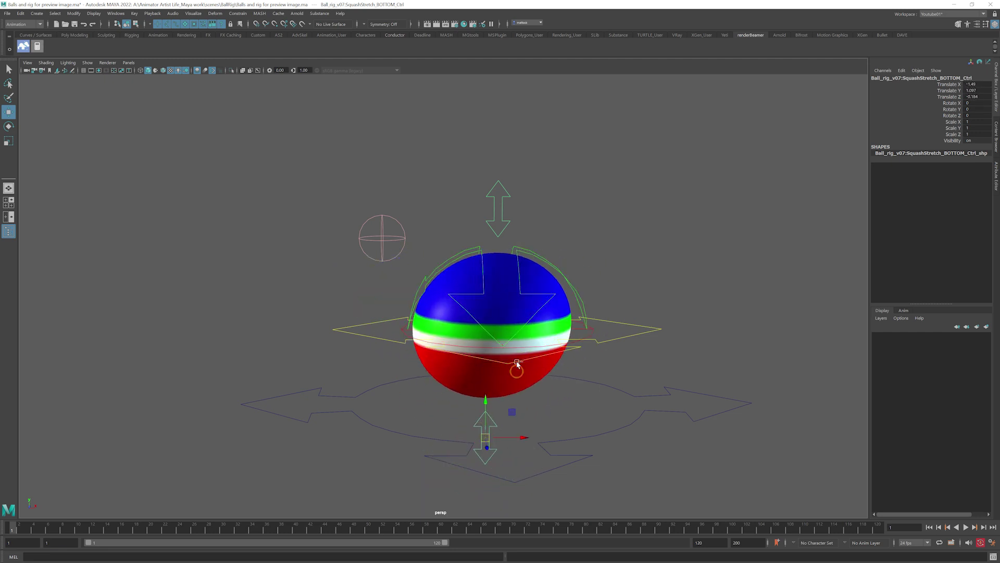
- Stretch the ball upward by raising the top SquashStretch control to about 12.4 in Translate Y
drag(490, 142, 499, 105)
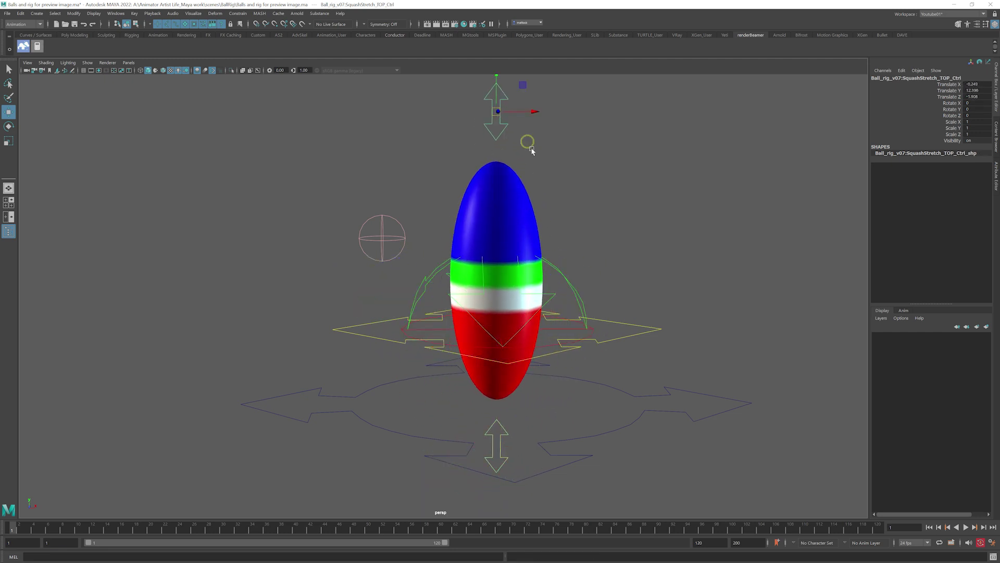
alt+drag(554, 250, 572, 305)
alt+right_drag(572, 305, 594, 342)
alt+drag(594, 341, 597, 318)
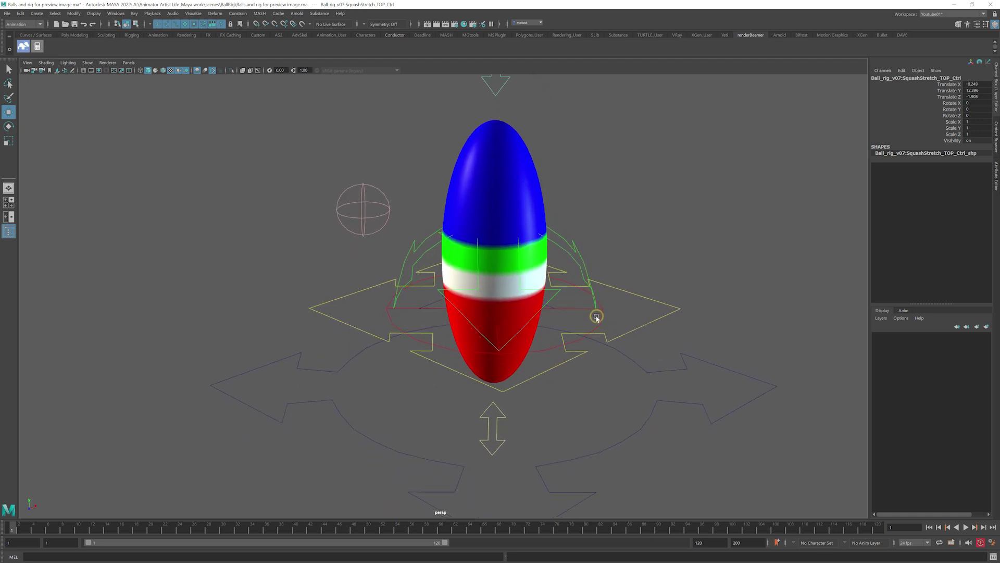
- Tilt the stretched ball about 26 degrees in Z with the SquashStretch_ROTATION control
alt+right_drag(698, 295, 536, 261)
alt+middle_drag(536, 261, 541, 328)
alt+drag(552, 328, 531, 326)
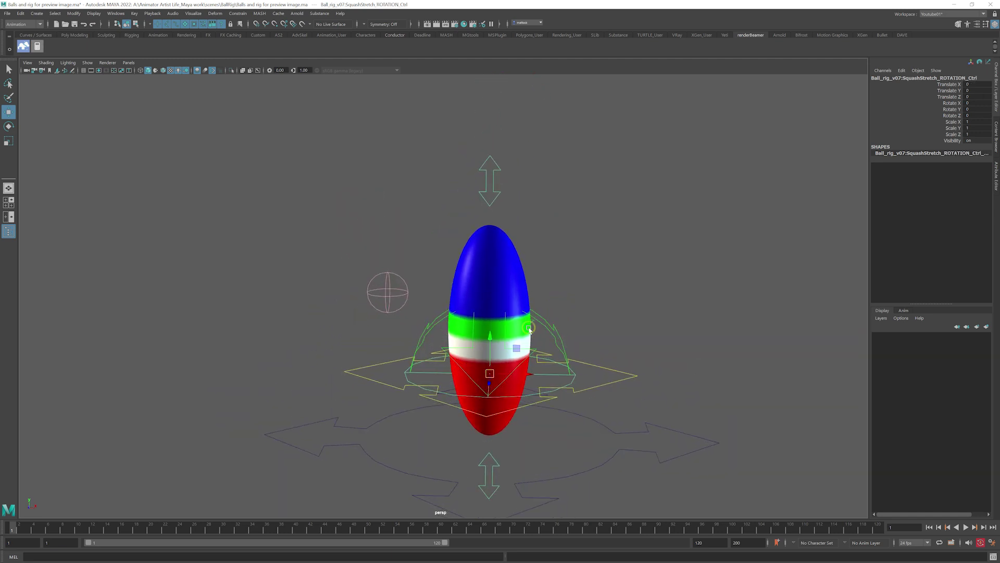
alt+middle_drag(531, 326, 545, 283)
alt+drag(539, 246, 558, 286)
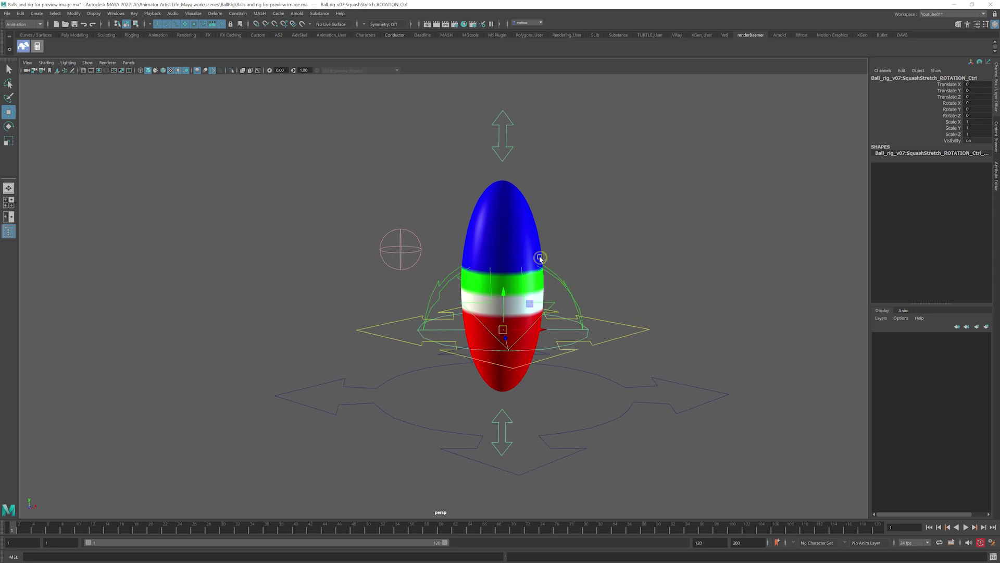
drag(519, 307, 533, 272)
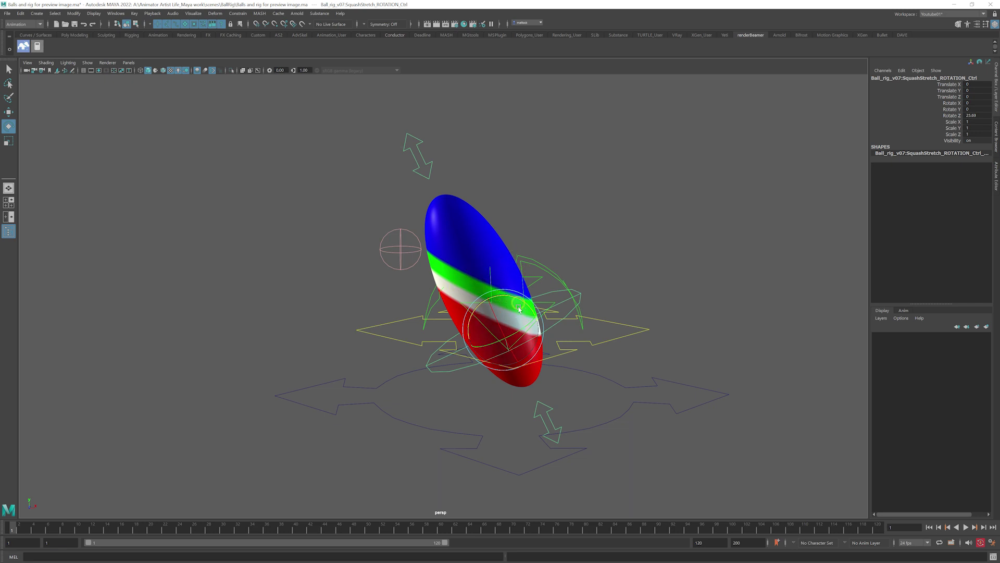
- Try tilting the stretched ball to other angles with the SquashStretch_ROTATION control, then undo the rotations
alt+middle_drag(482, 322, 434, 324)
alt+drag(464, 362, 464, 354)
alt+middle_drag(464, 355, 398, 262)
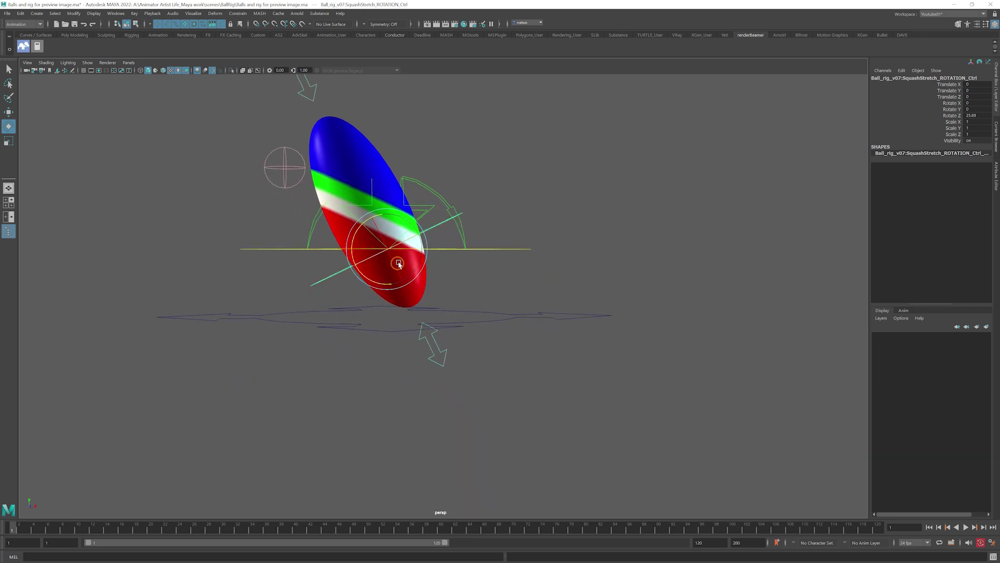
alt+drag(399, 264, 474, 398)
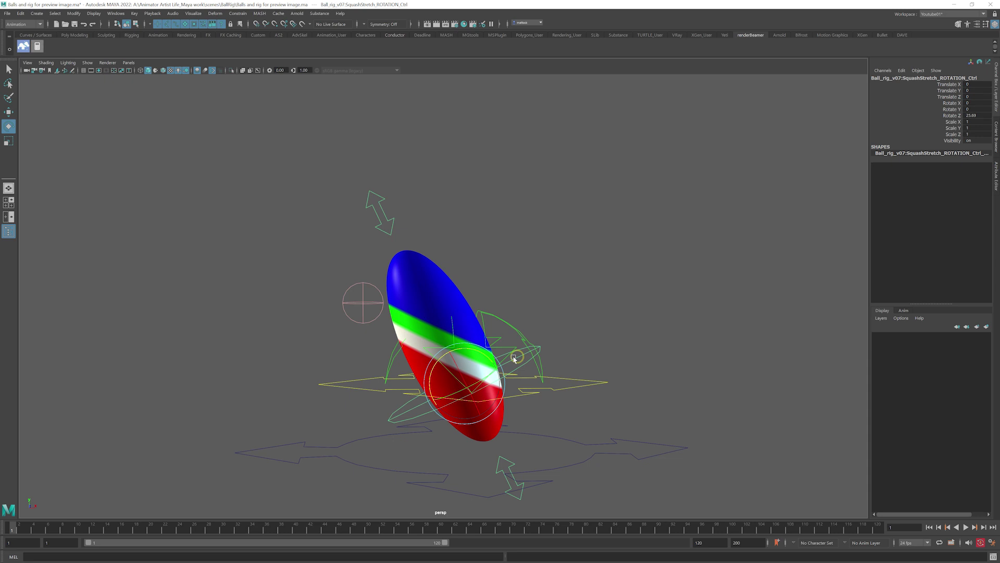
drag(486, 353, 511, 380)
alt+middle_drag(446, 394, 573, 253)
alt+drag(573, 255, 545, 297)
key(ctrl+z)
key(ctrl+z)
key(ctrl+z)
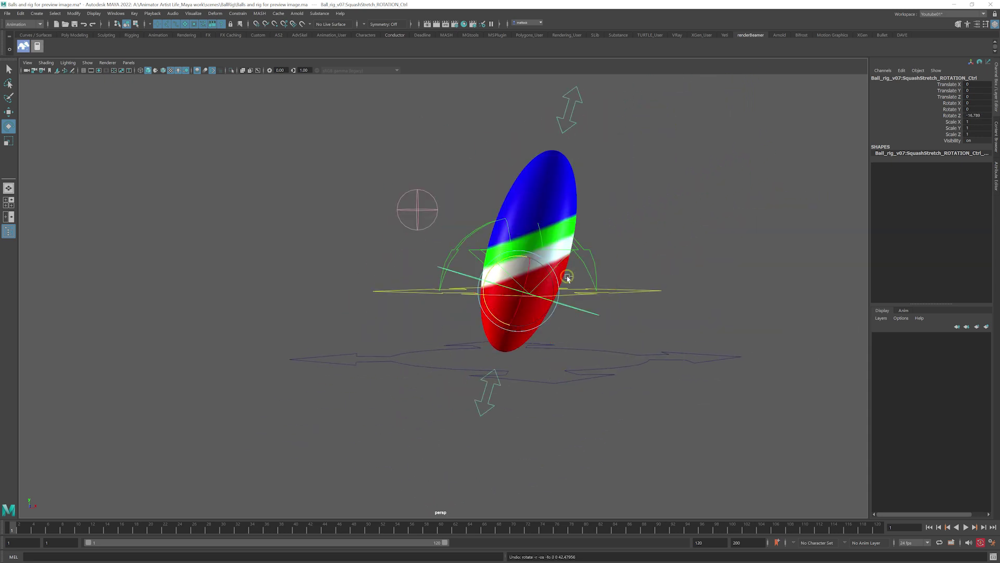
- Select the spherical CHOOSE_BALL control beside the ball and set its ball type to Basketball
alt+middle_drag(467, 297, 387, 316)
click(569, 248)
alt+middle_drag(424, 248, 455, 244)
alt+right_drag(309, 255, 347, 256)
mouse_move(346, 257)
alt+mouse_down()
mouse_move(347, 286)
mouse_move(355, 261)
alt+mouse_up()
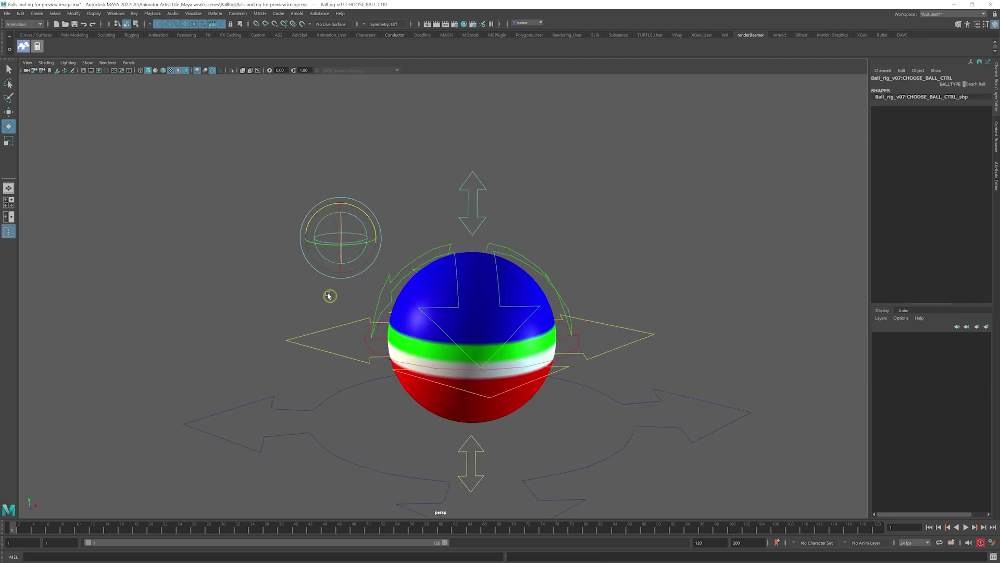
alt+drag(329, 296, 338, 240)
alt+drag(391, 281, 386, 252)
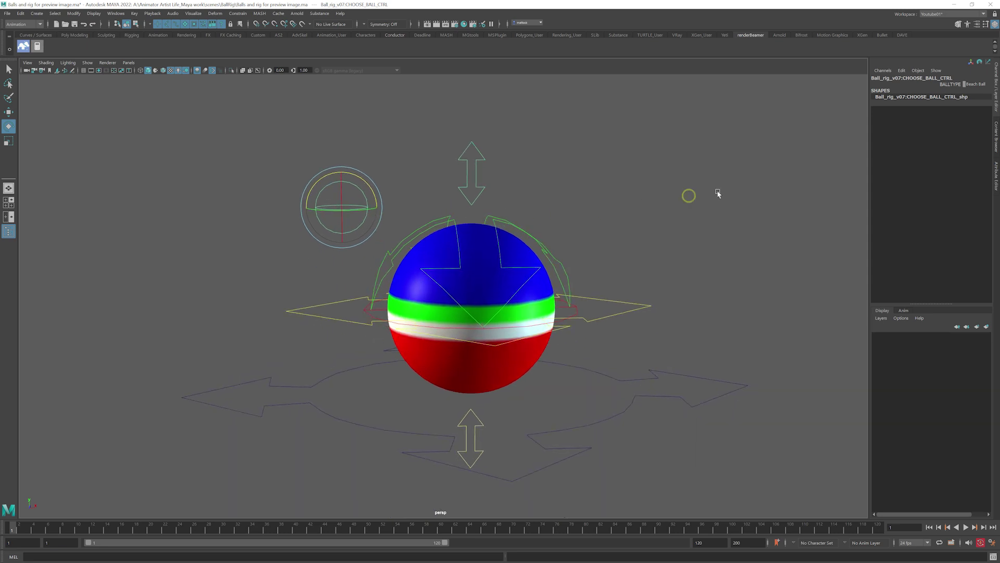
click(975, 84)
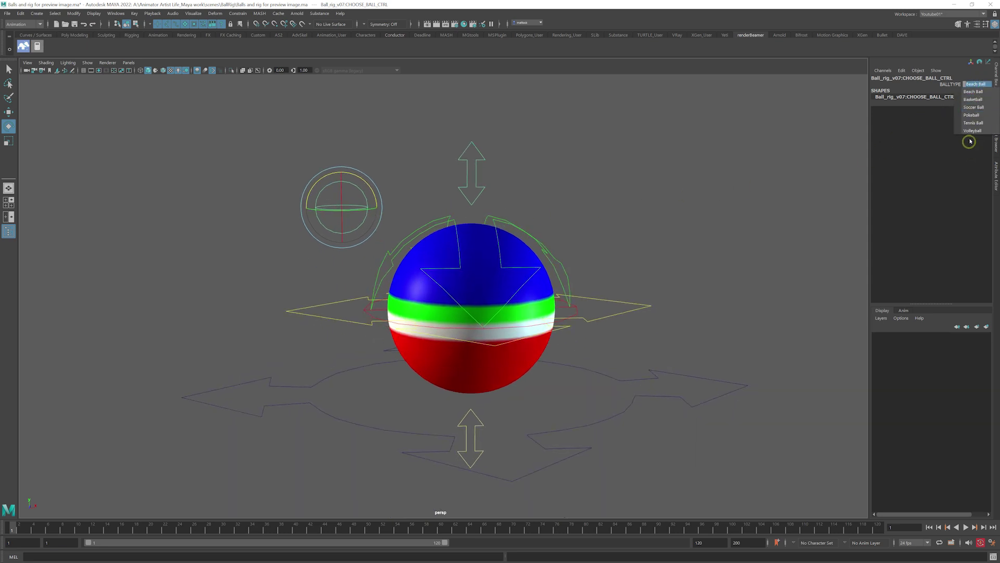
click(972, 99)
alt+drag(540, 241, 563, 209)
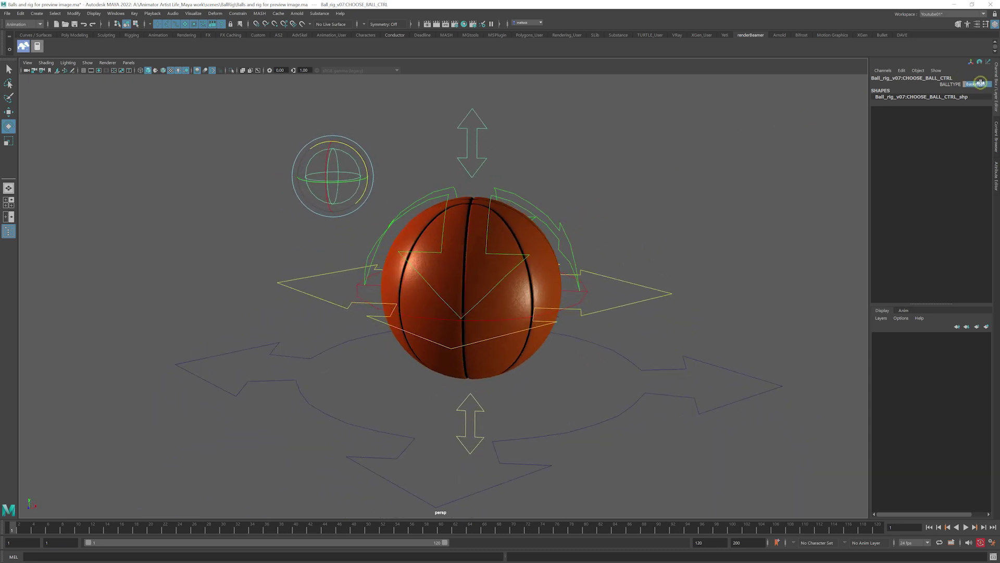
- Switch the rig's ball type to Soccer Ball and inspect the model up close
click(980, 84)
click(972, 107)
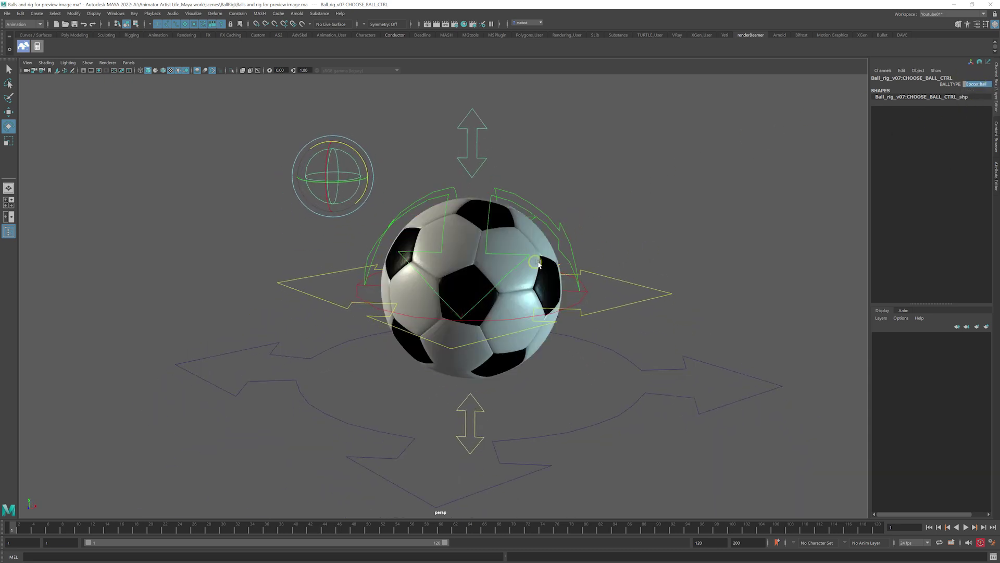
alt+drag(535, 261, 554, 265)
alt+right_drag(434, 260, 514, 235)
alt+middle_drag(515, 236, 503, 275)
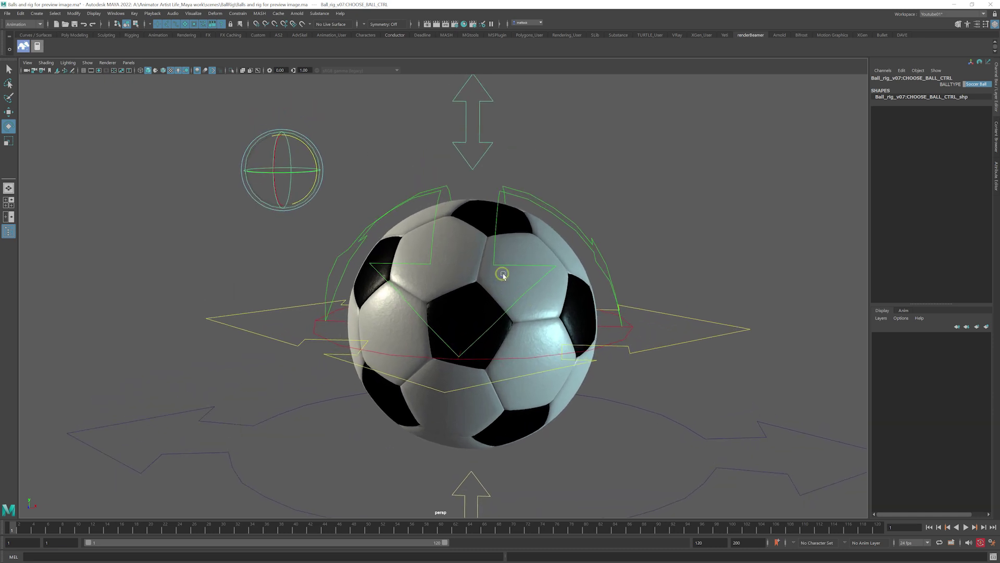
alt+right_drag(635, 243, 566, 233)
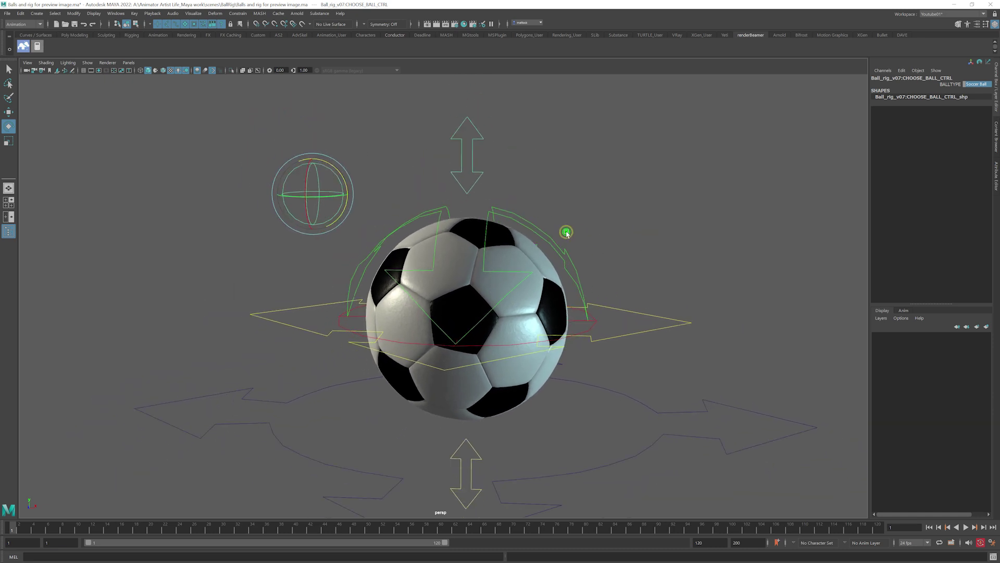
- Change the rig's ball type to Pokeball and frame it in the viewport
click(983, 84)
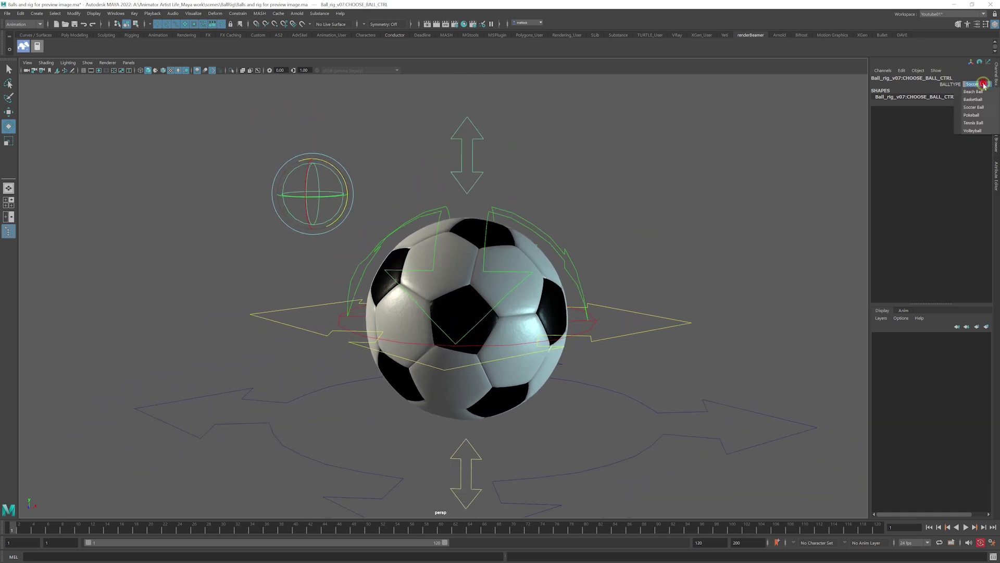
click(970, 116)
key(f)
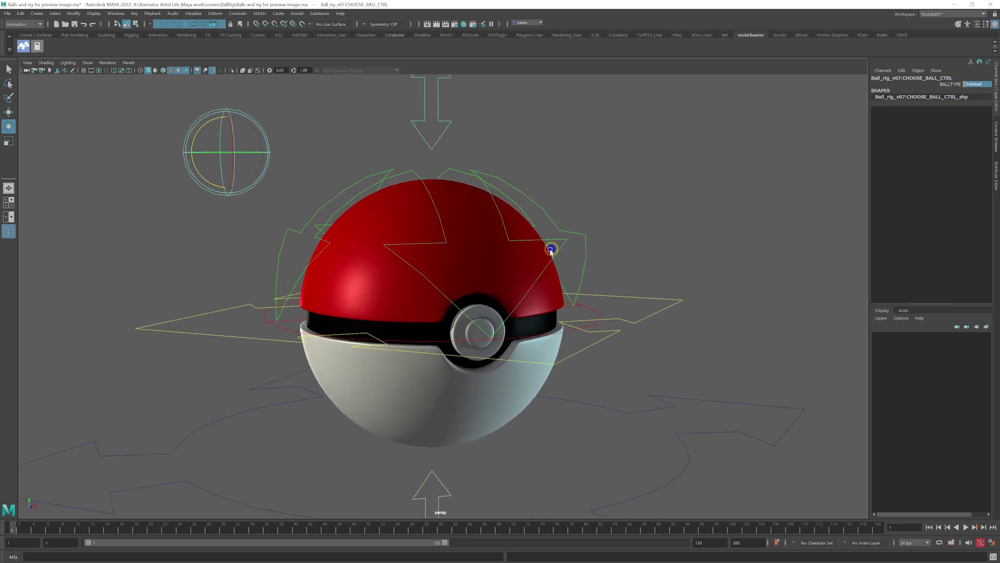
- Set the rig's ball type to Tennis Ball and view it from another angle
click(984, 82)
click(957, 128)
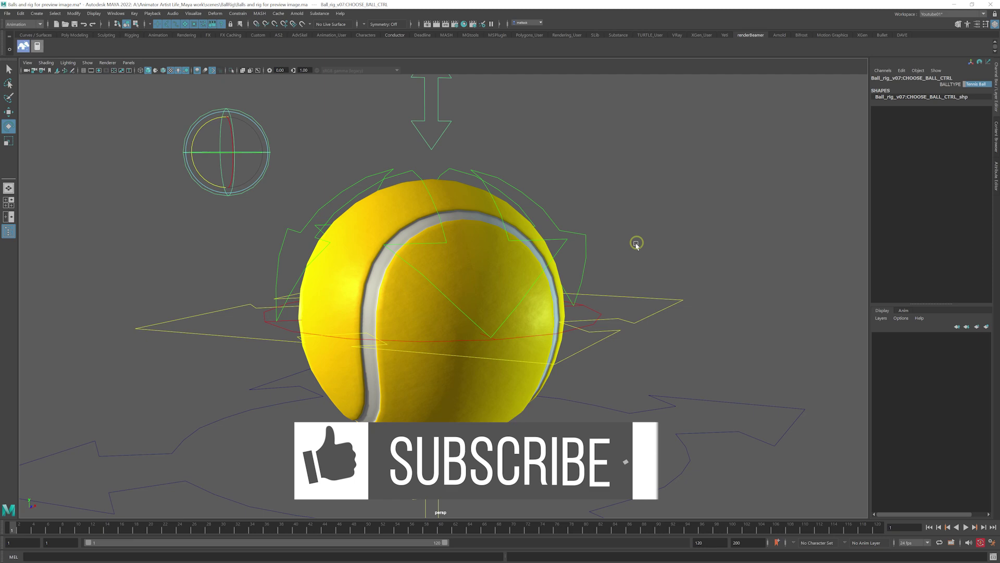
alt+drag(636, 242, 408, 232)
- Set the rig's ball type to Volleyball and view it from several angles
click(975, 84)
click(974, 131)
alt+right_drag(379, 309, 406, 282)
alt+middle_drag(494, 277, 474, 272)
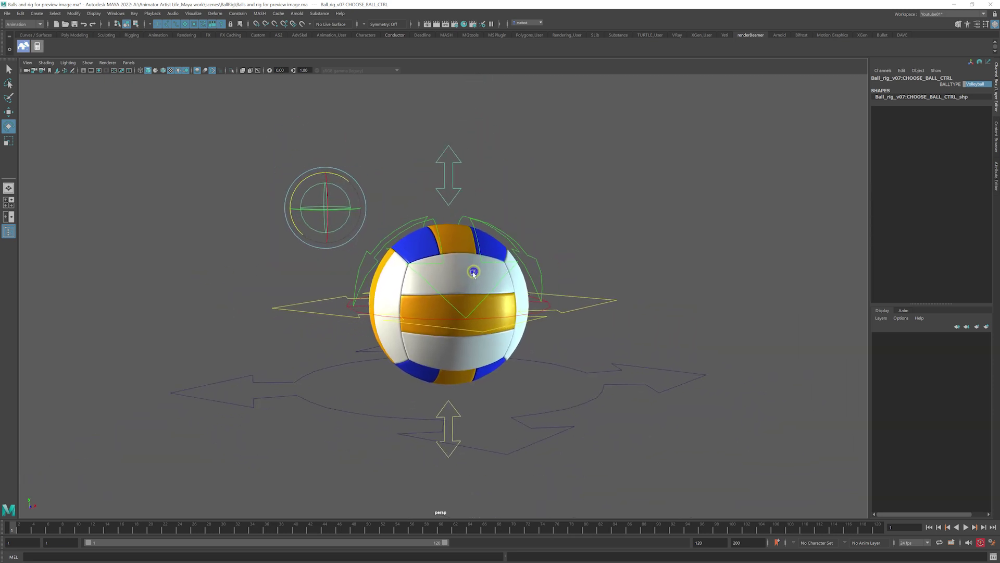
alt+middle_drag(407, 273, 457, 300)
alt+right_drag(456, 300, 577, 313)
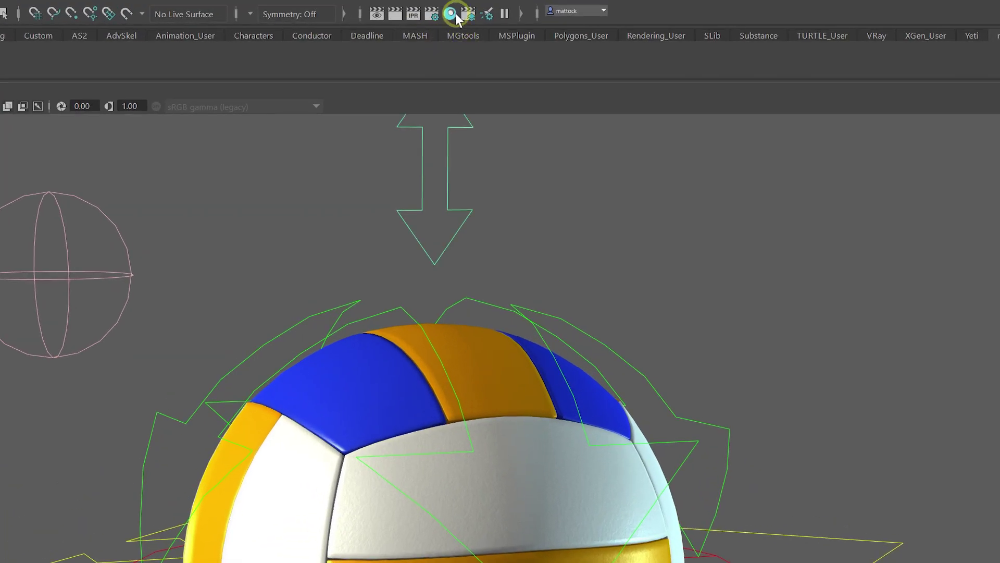
- Open the Hypershade window and dock it beside the perspective viewport
click(450, 14)
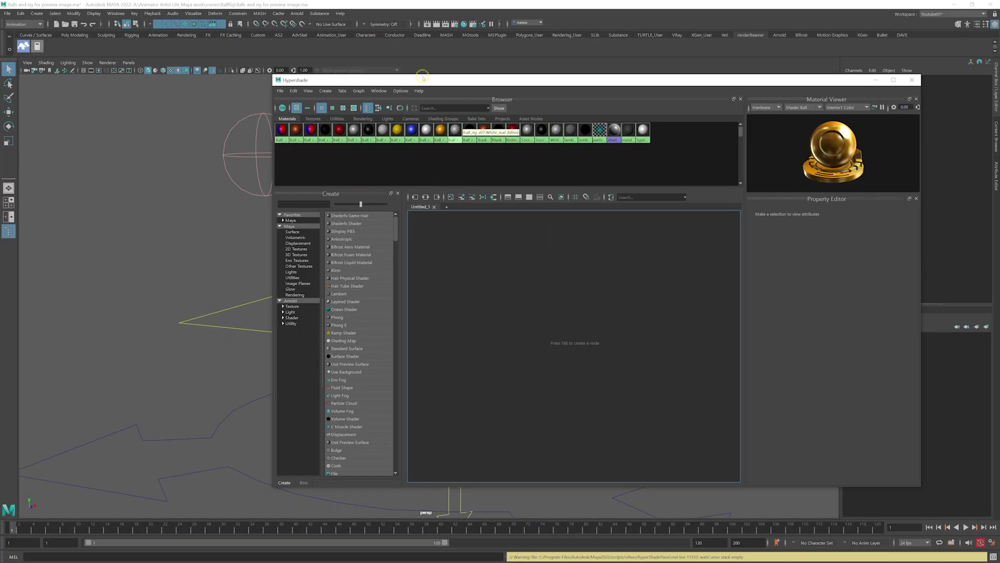
drag(342, 84, 18, 137)
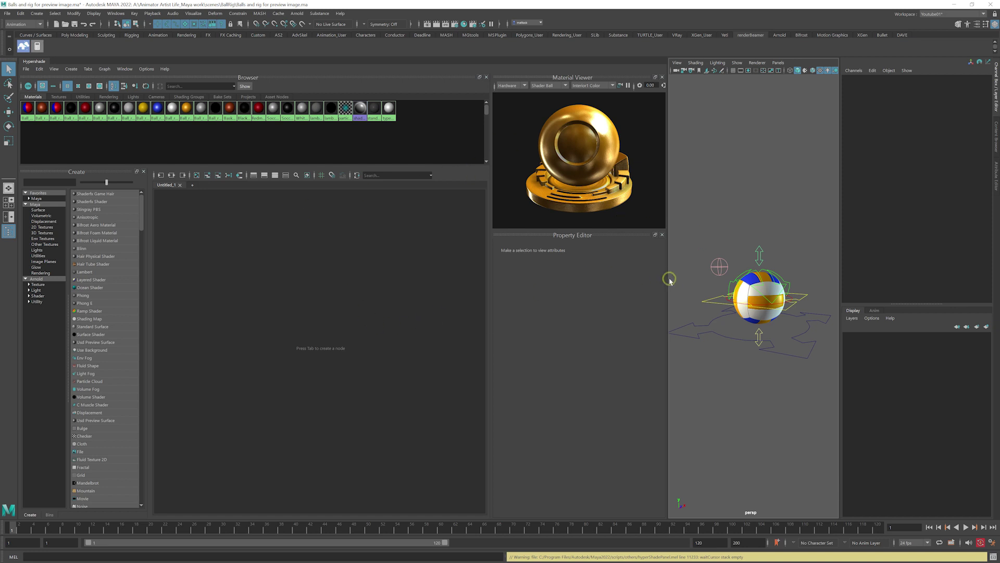
- Widen the perspective viewport around the ball and graph the Volleyball_yellow_mat3 material's network in the Hypershade work area
drag(667, 278, 519, 282)
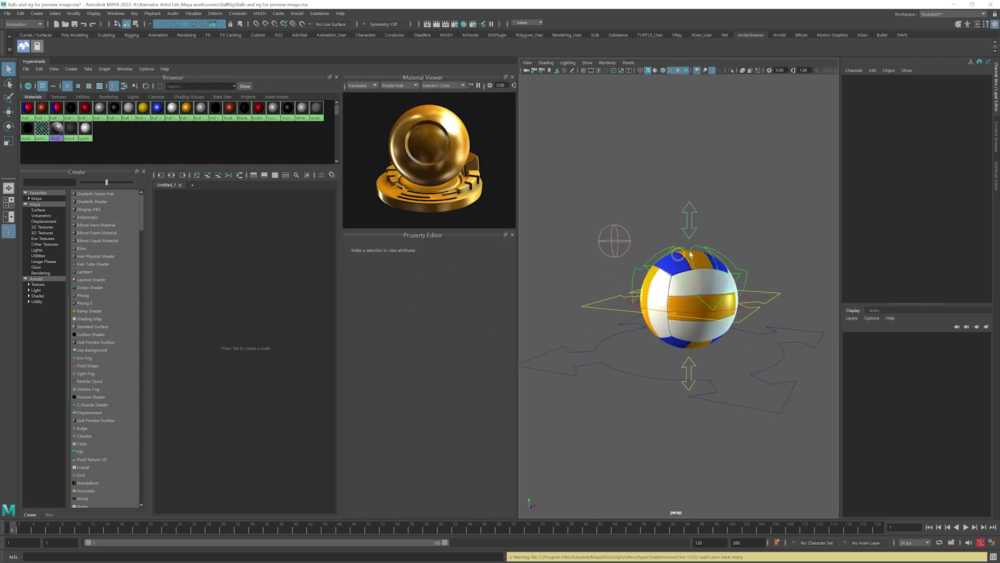
scroll(677, 234, up, 3)
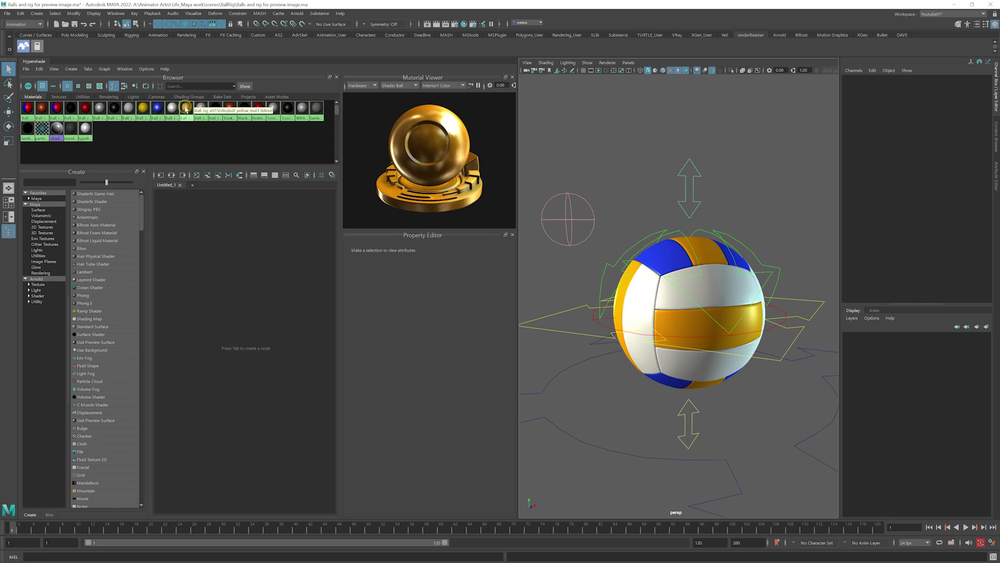
right_drag(186, 109, 192, 131)
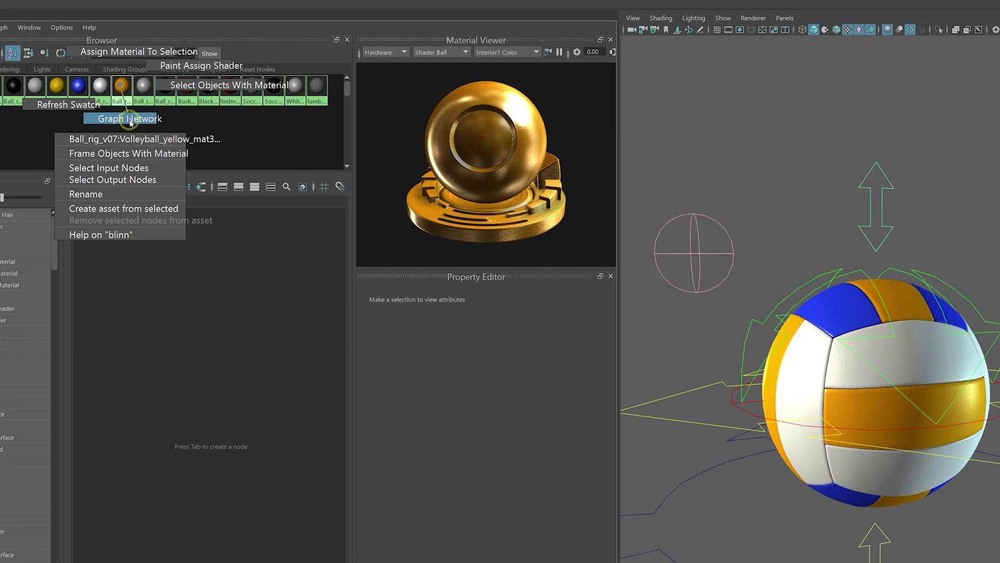
right_drag(130, 121, 131, 122)
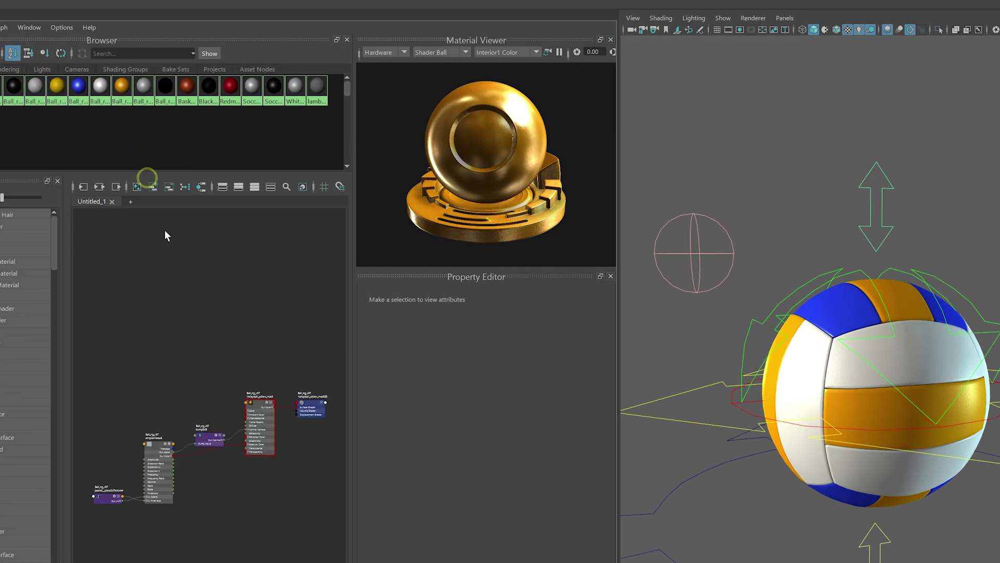
scroll(197, 406, up, 10)
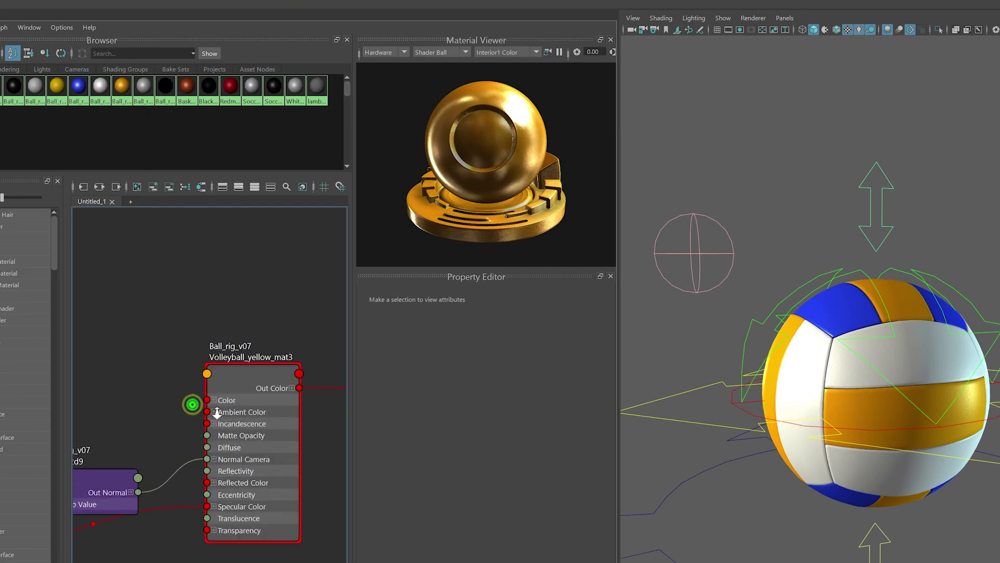
scroll(191, 417, down, 8)
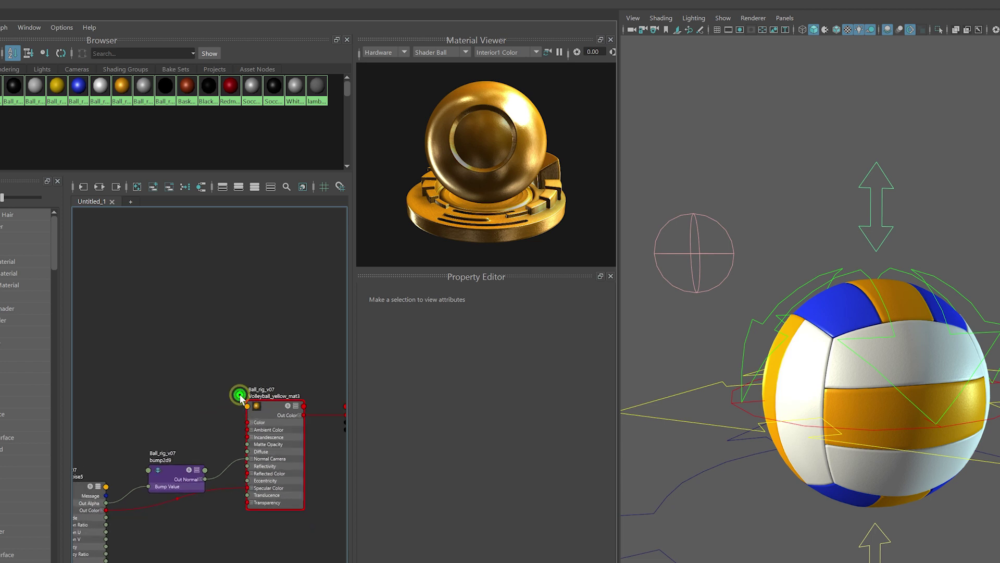
alt+middle_drag(285, 360, 224, 357)
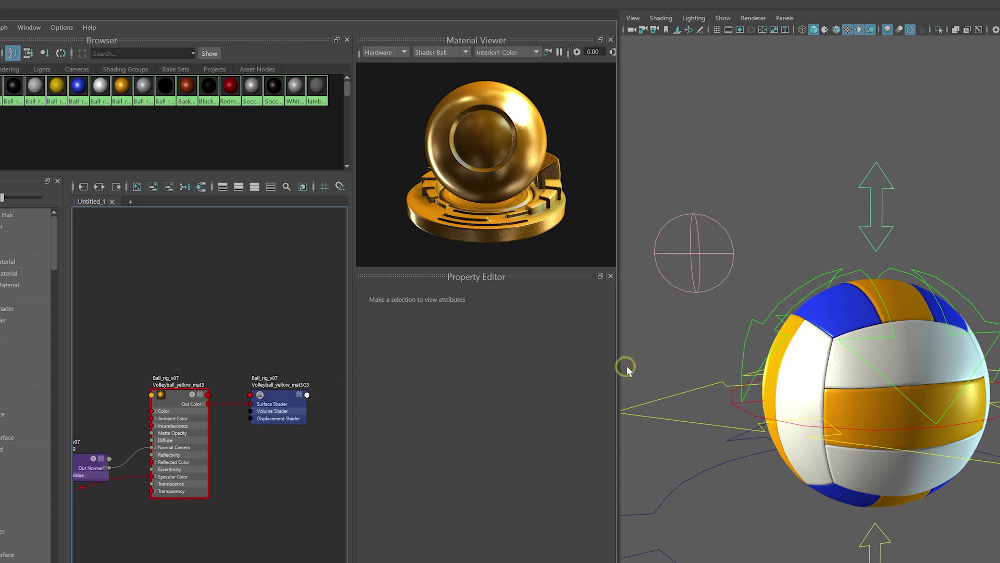
- Graph all materials assigned to the selected volleyball mesh and examine their shared bump and noise nodes
click(817, 352)
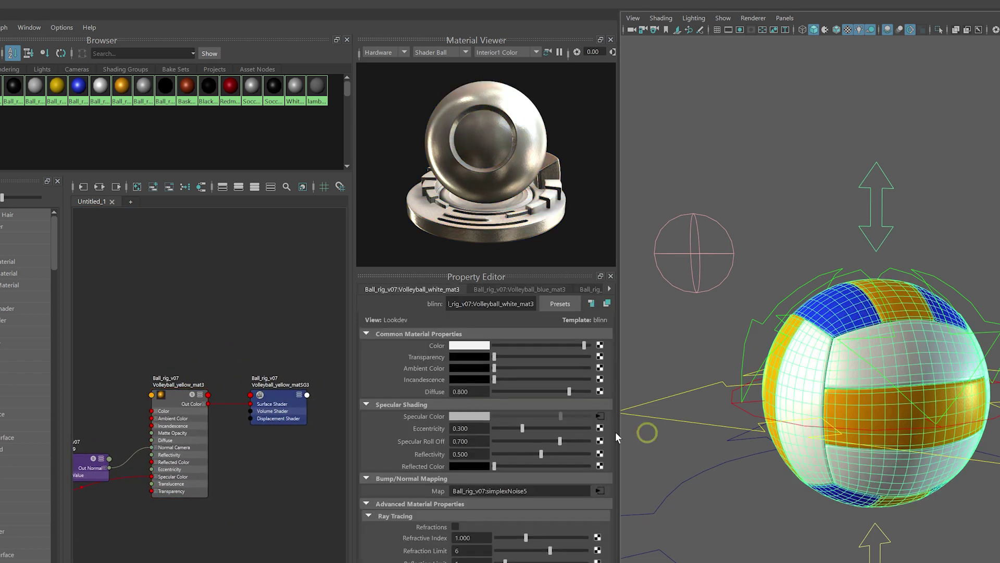
click(212, 188)
scroll(182, 319, up, 3)
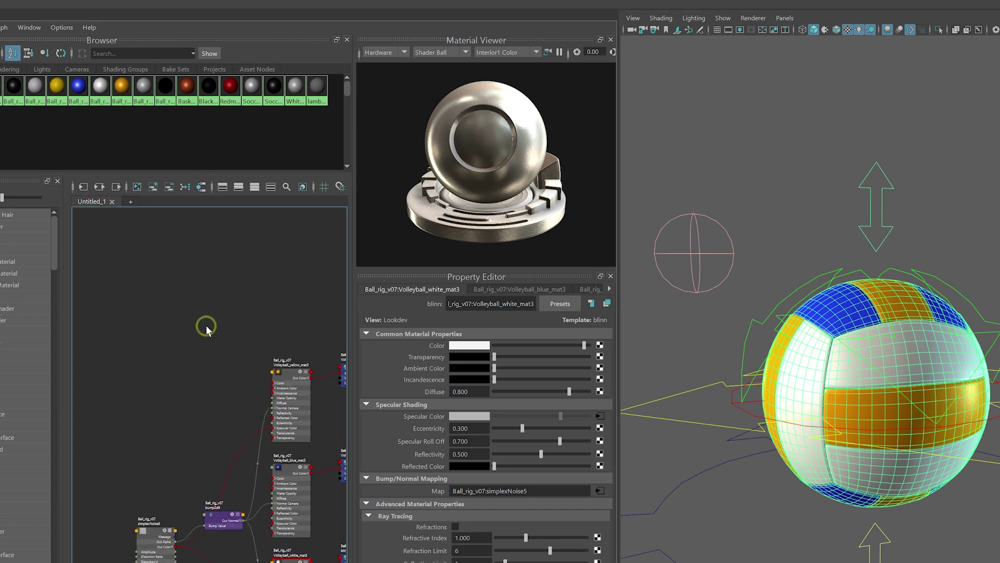
alt+middle_drag(205, 328, 150, 260)
scroll(221, 317, up, 2)
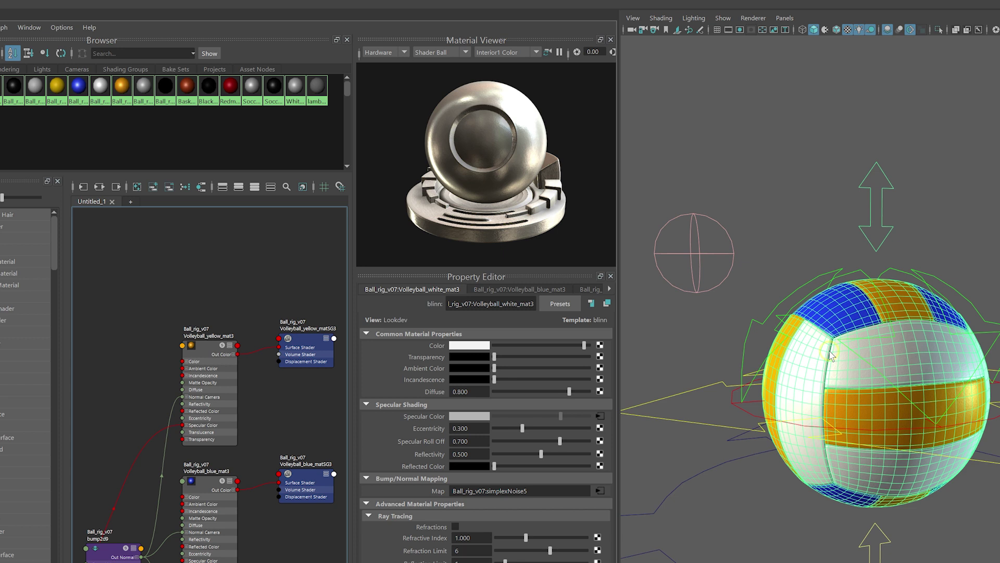
alt+middle_drag(161, 416, 156, 323)
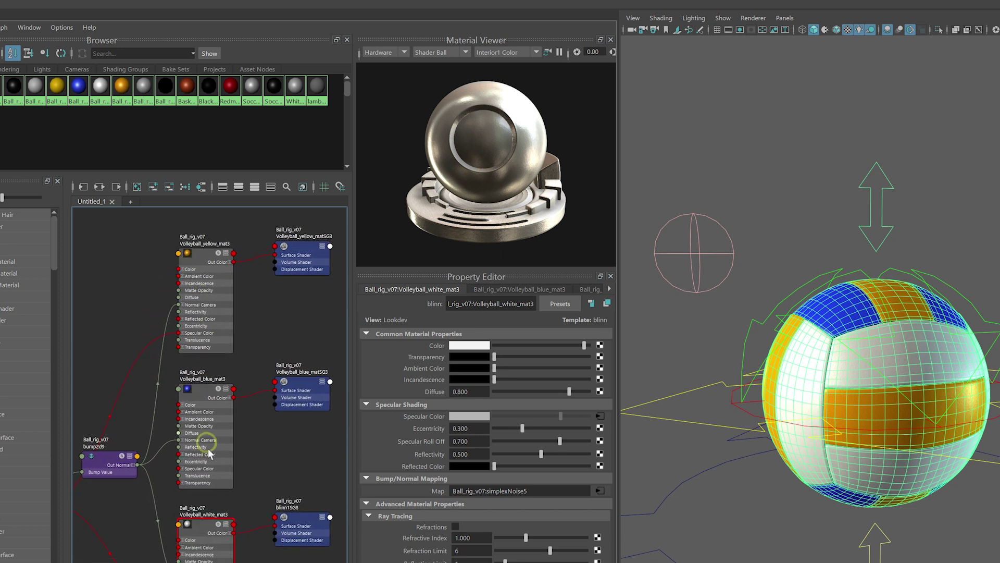
middle_drag(198, 351, 125, 409)
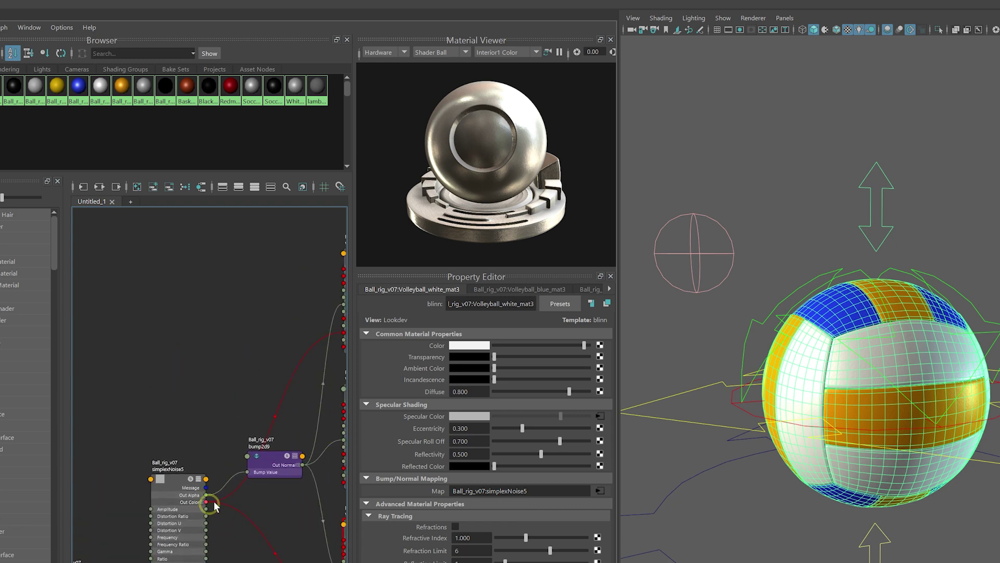
mouse_move(213, 501)
middle_down()
mouse_move(220, 368)
mouse_move(259, 339)
mouse_move(193, 330)
mouse_move(247, 321)
middle_up()
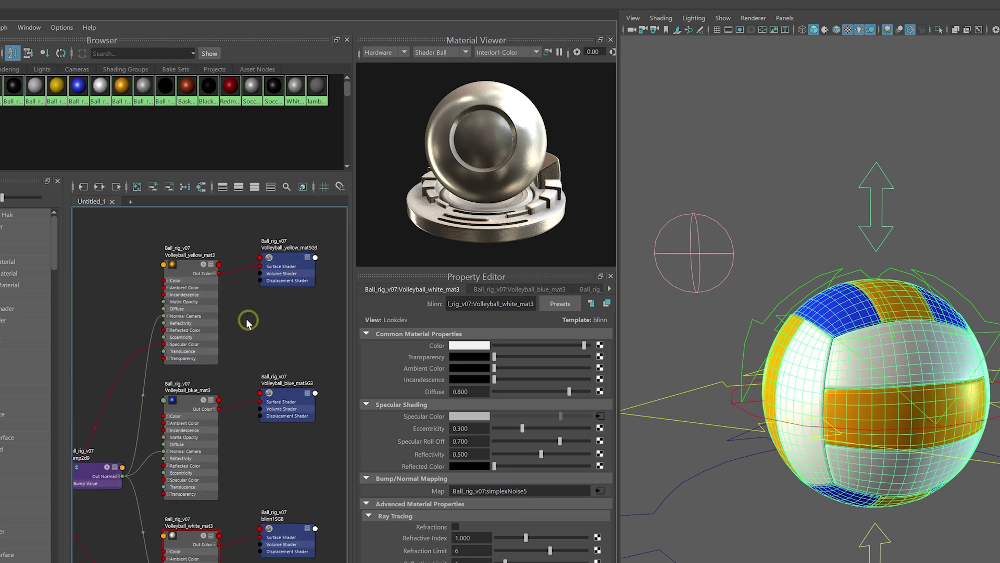
- Change the color of the Volleyball_yellow_mat3 material to magenta
click(133, 275)
click(196, 261)
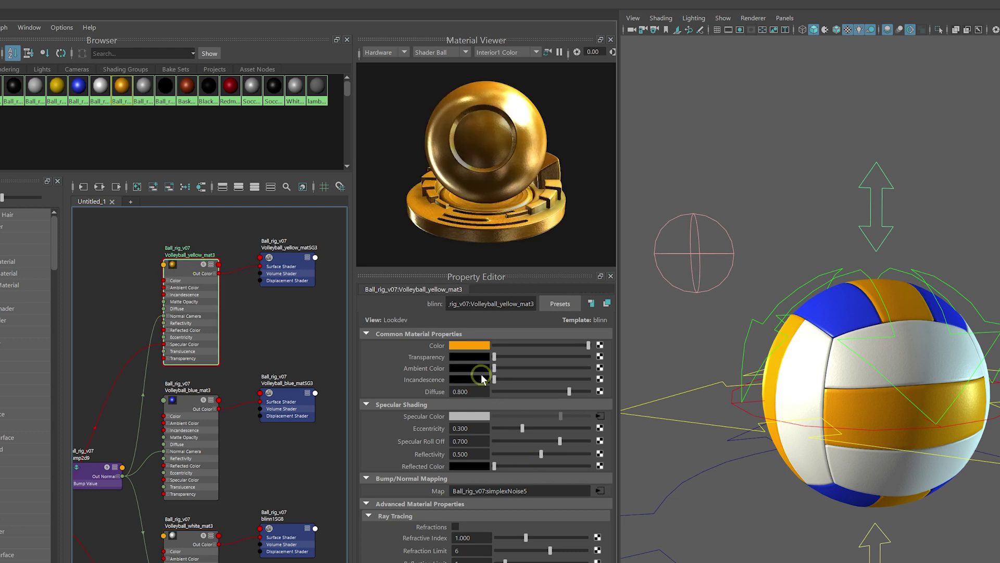
click(469, 344)
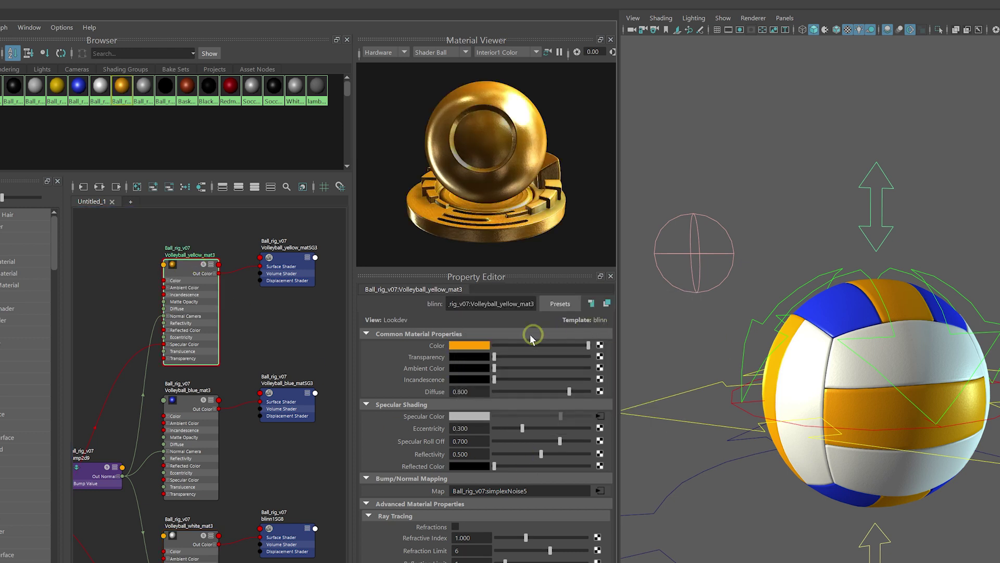
click(469, 345)
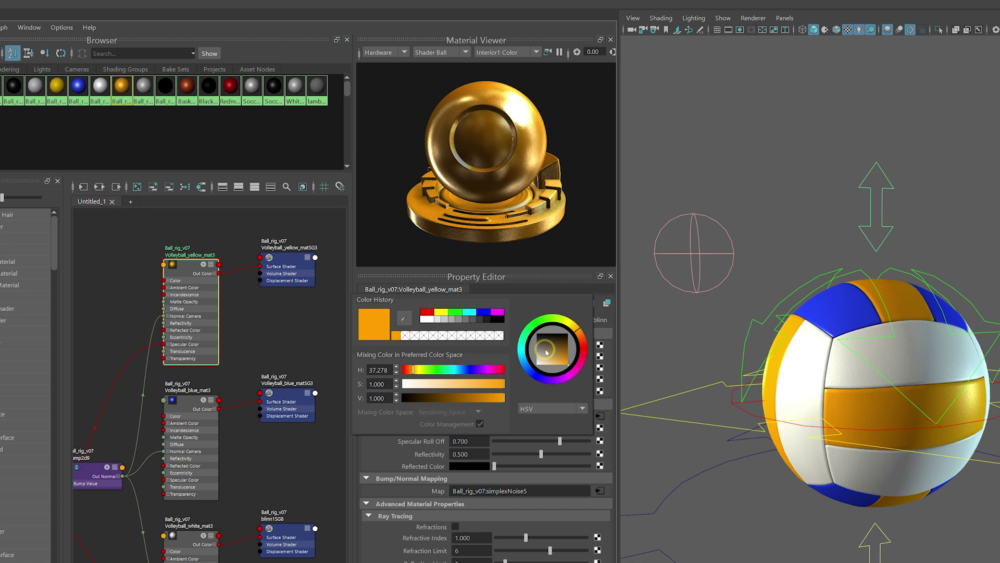
drag(585, 352, 584, 374)
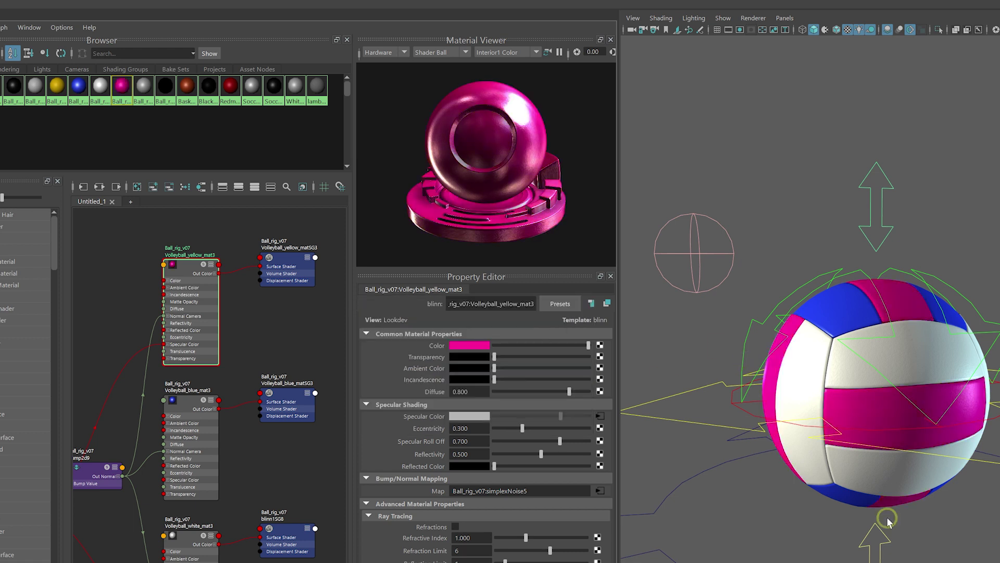
- Change the color of the Volleyball_blue_mat3 material to a golden tan
click(178, 397)
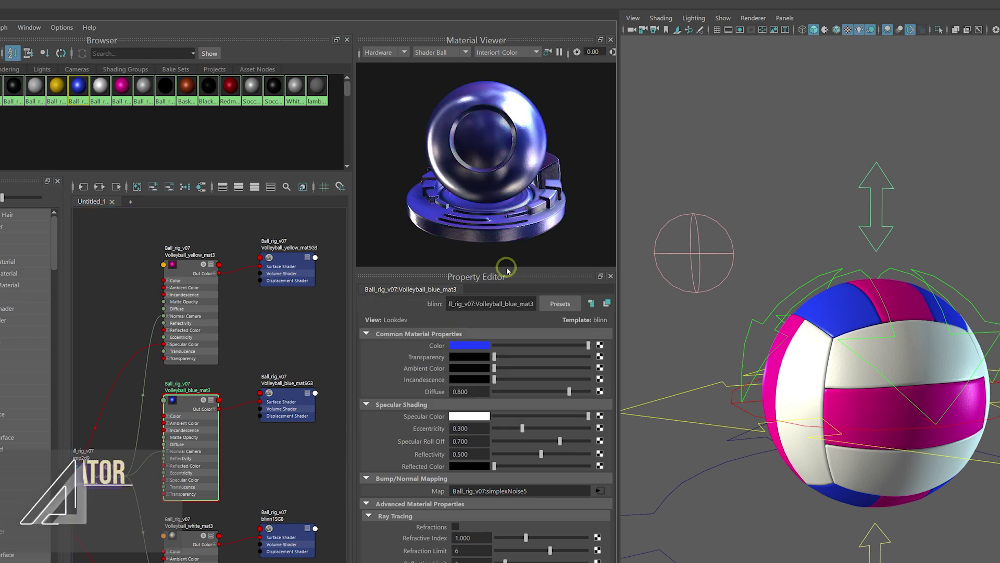
click(473, 345)
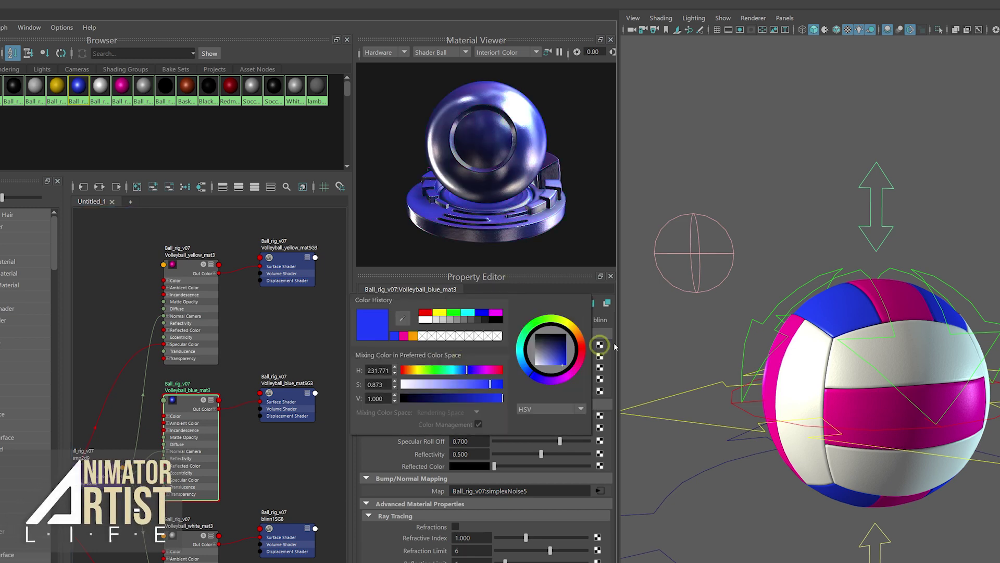
drag(558, 344, 589, 320)
click(570, 320)
click(323, 552)
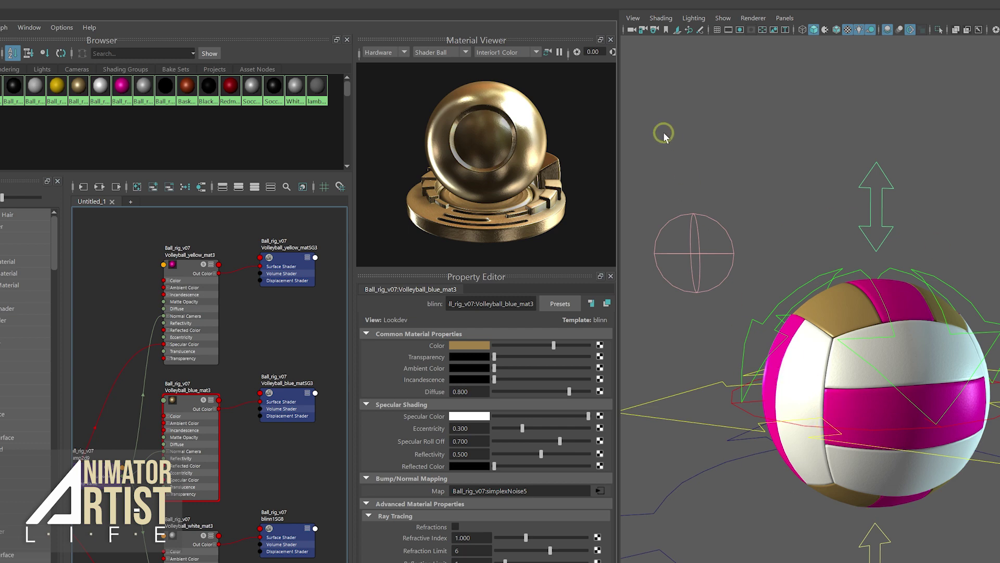
- Set the ball chooser control's ball type to Beach Ball
click(729, 251)
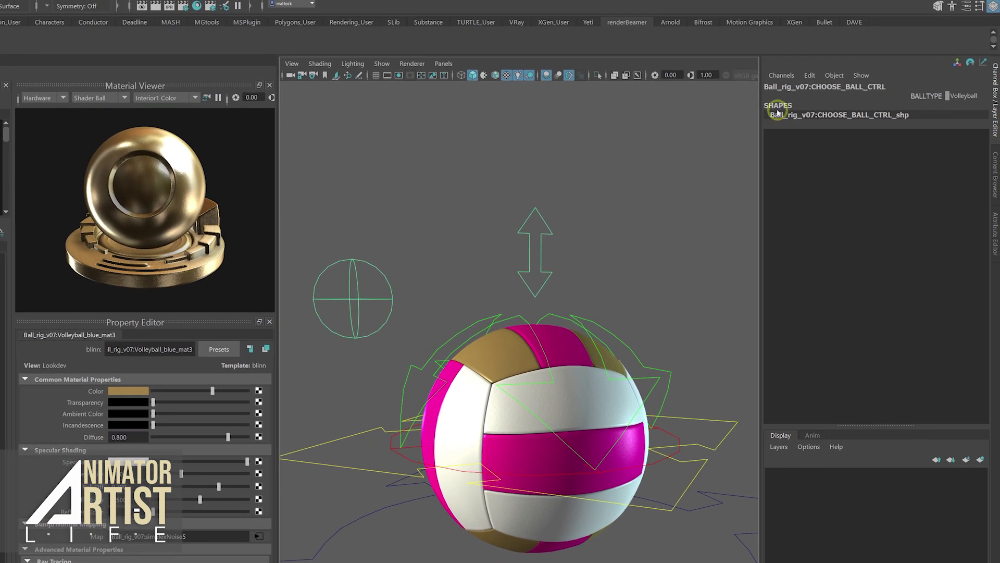
click(969, 96)
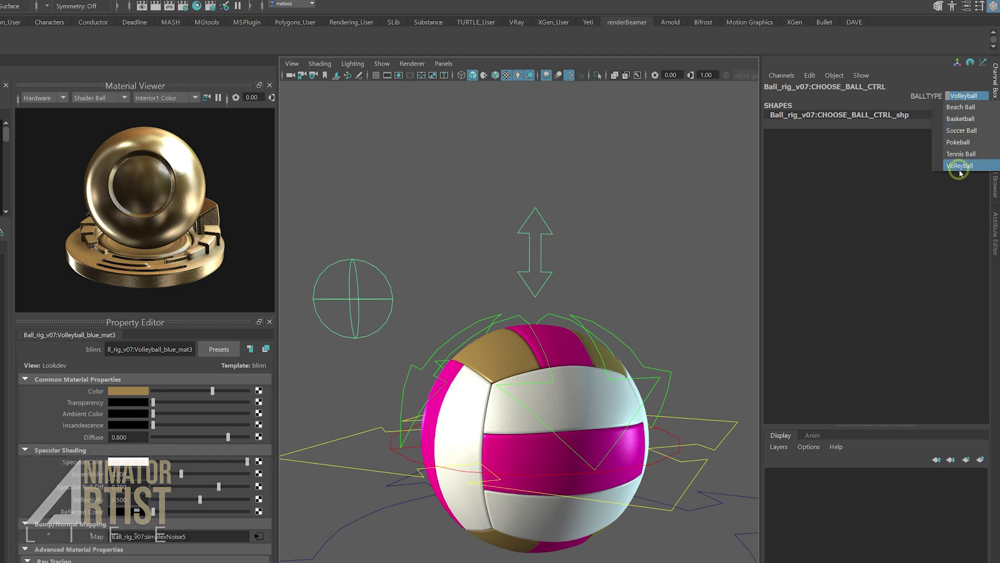
click(959, 108)
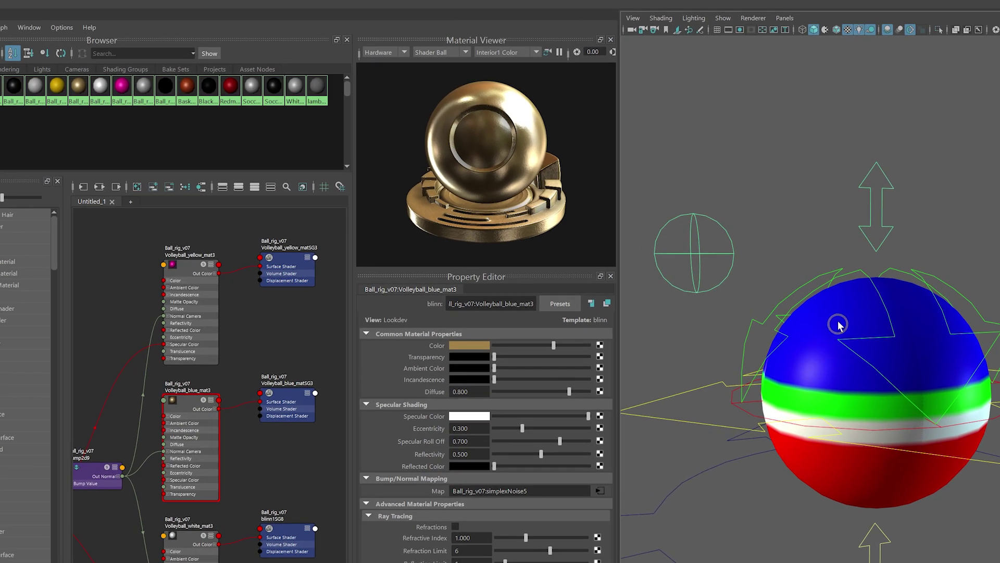
- Graph the beach ball's material network and select the ramp1 node feeding its color
click(496, 369)
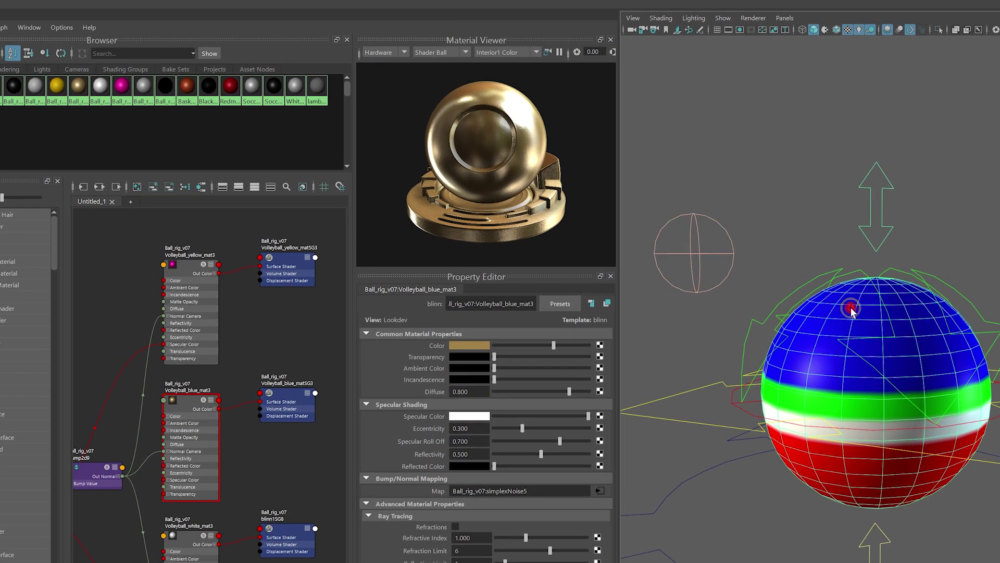
click(201, 186)
alt+right_drag(171, 294, 263, 342)
alt+middle_drag(232, 333, 151, 235)
alt+right_drag(163, 362, 226, 332)
alt+middle_drag(226, 332, 236, 210)
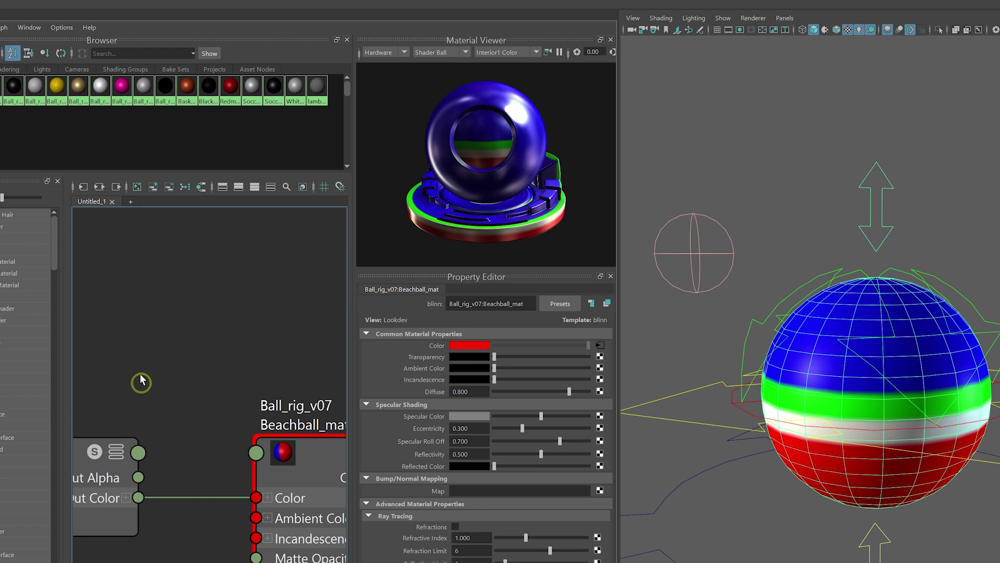
alt+middle_drag(140, 373, 338, 305)
alt+right_drag(339, 305, 220, 321)
alt+middle_drag(223, 316, 130, 342)
alt+right_drag(136, 343, 220, 368)
alt+middle_drag(219, 369, 116, 330)
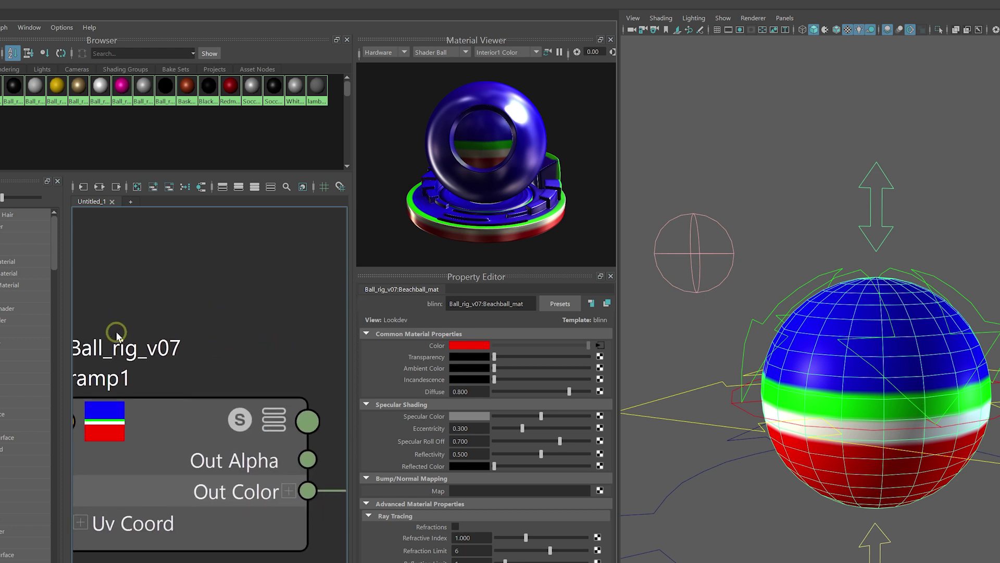
click(266, 447)
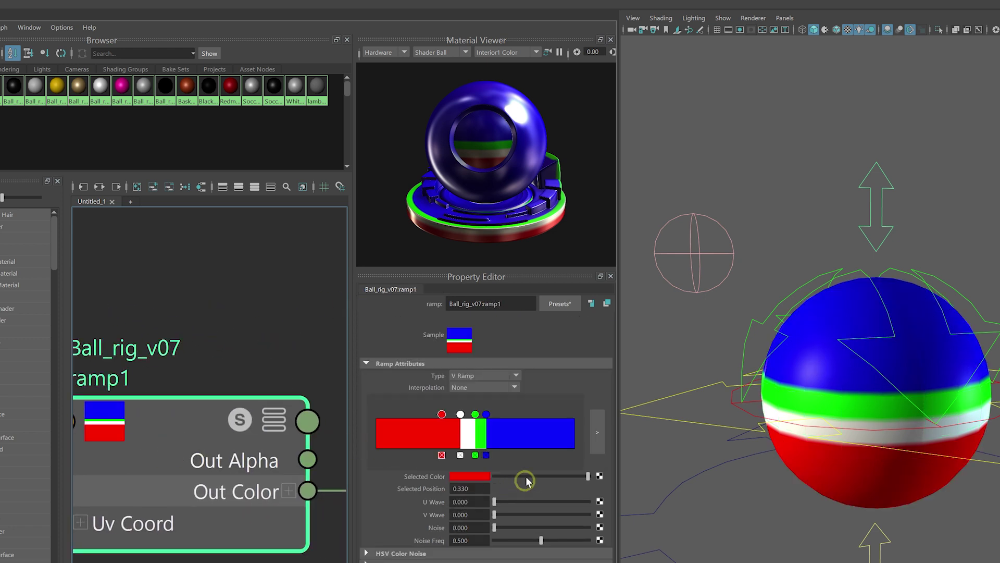
- Change the ramp's red color entry to the orange stored in the color history
click(445, 440)
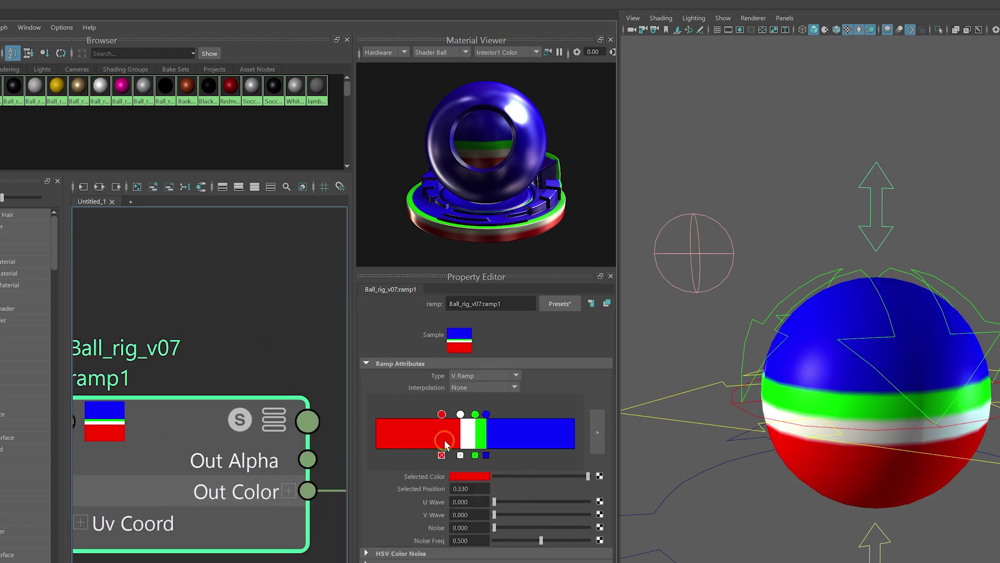
click(478, 478)
click(463, 483)
click(460, 477)
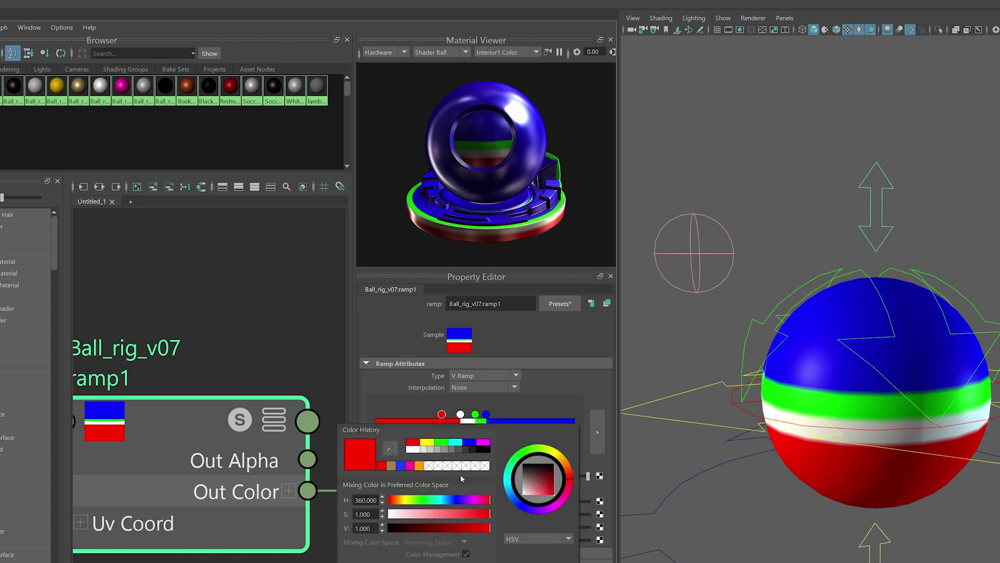
click(419, 465)
click(678, 374)
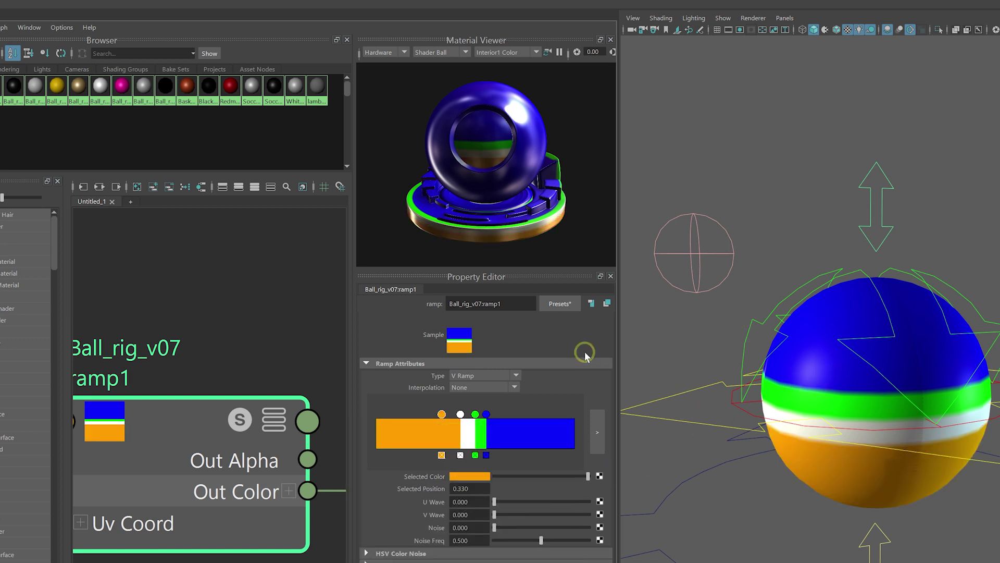
- Change the ramp's green color entry to crimson red
click(474, 414)
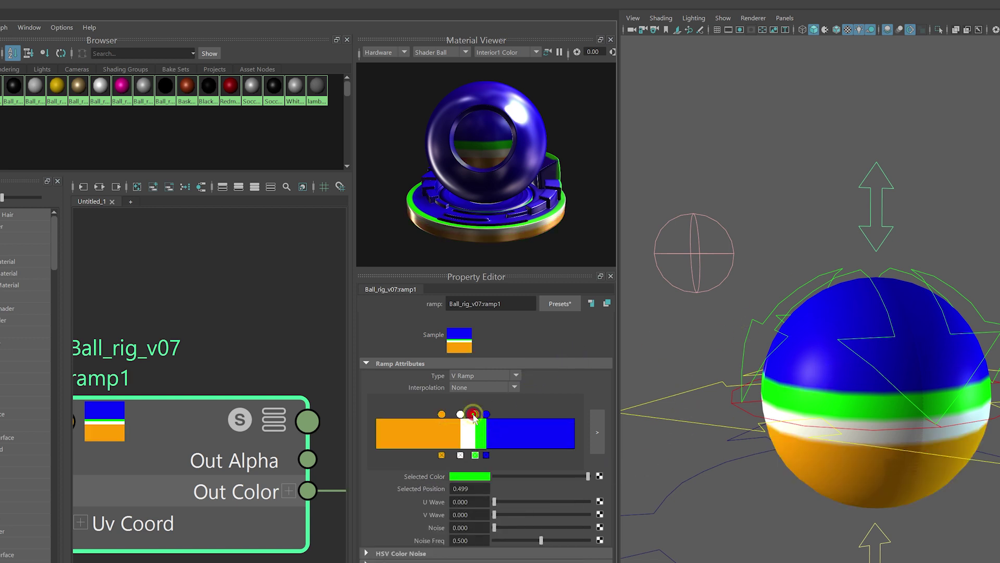
click(471, 476)
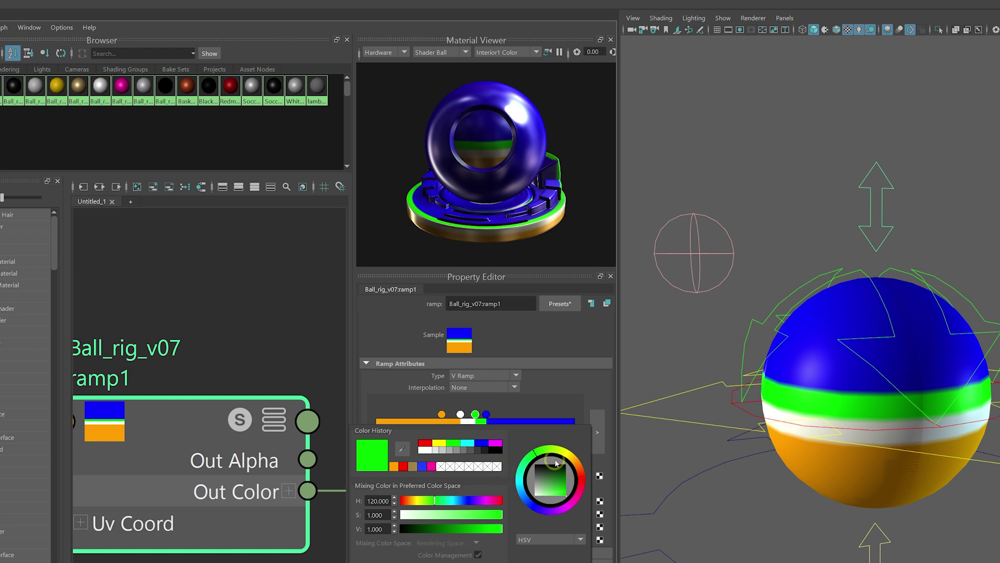
drag(571, 458, 584, 477)
click(708, 444)
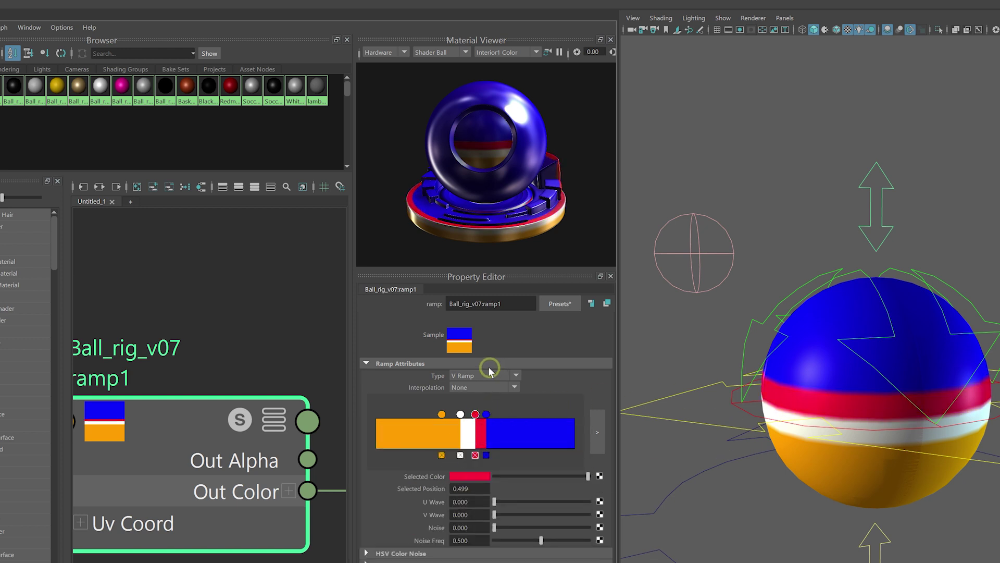
- Set the beach ball ramp's type to U Ramp and view the vertical stripes from other angles
click(469, 376)
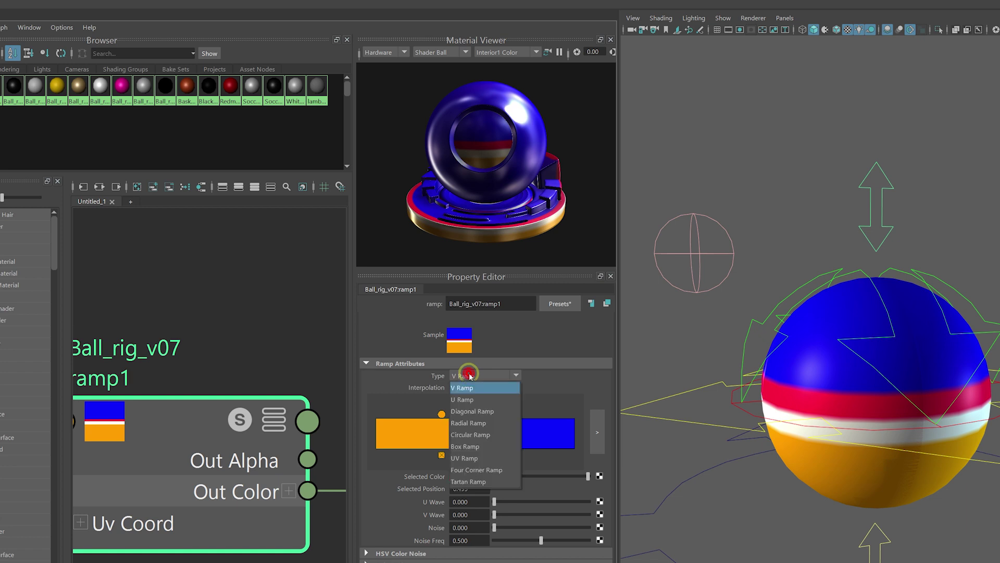
click(470, 399)
mouse_move(878, 419)
alt+mouse_down()
mouse_move(937, 417)
mouse_move(730, 480)
mouse_move(925, 433)
mouse_move(870, 410)
alt+mouse_up()
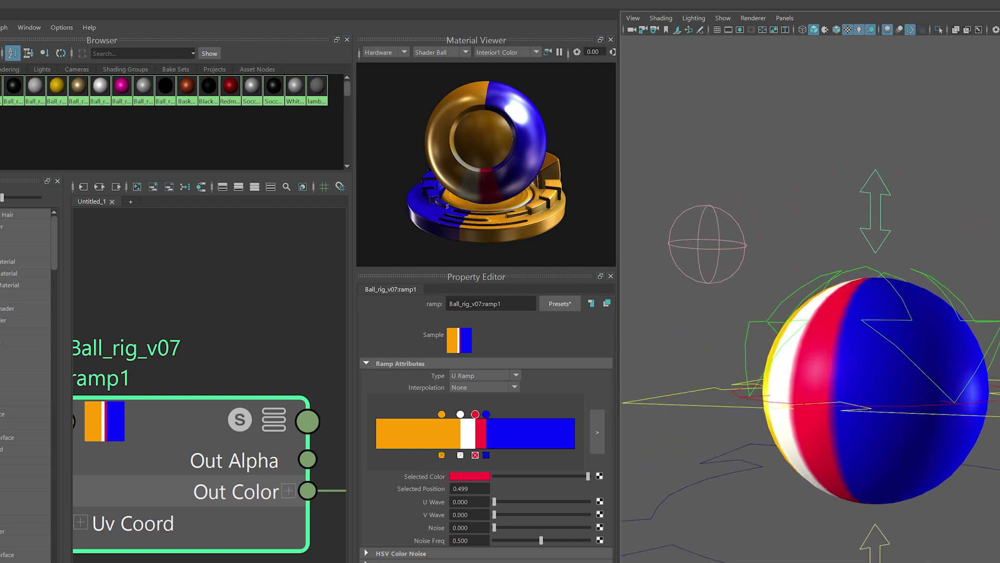
alt+drag(924, 361, 960, 362)
click(475, 415)
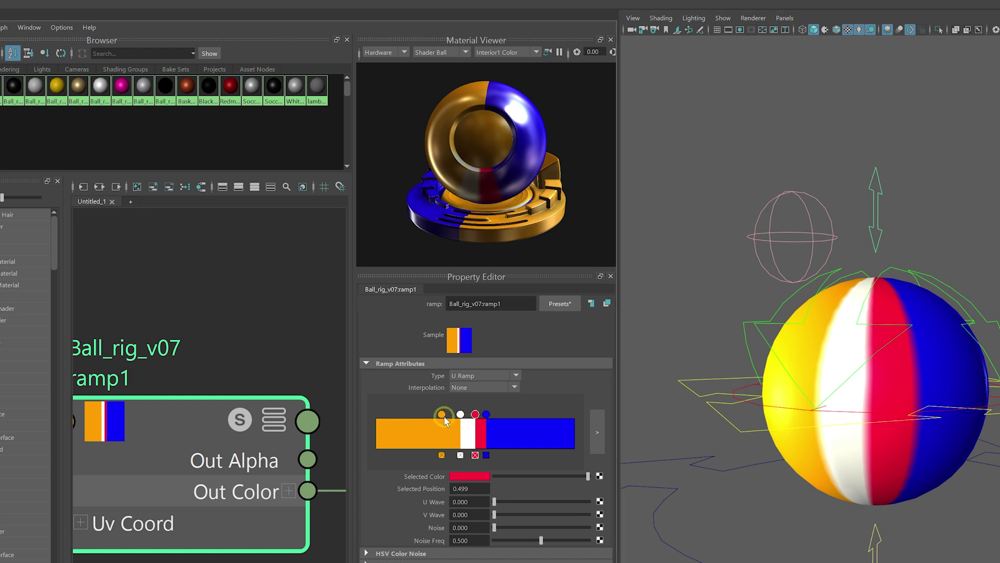
- Reposition the ramp's color entries to widen the white and red bands, placing white at 0.356 and crimson at 0.556
mouse_move(446, 421)
mouse_down()
mouse_move(412, 421)
mouse_move(447, 415)
mouse_up()
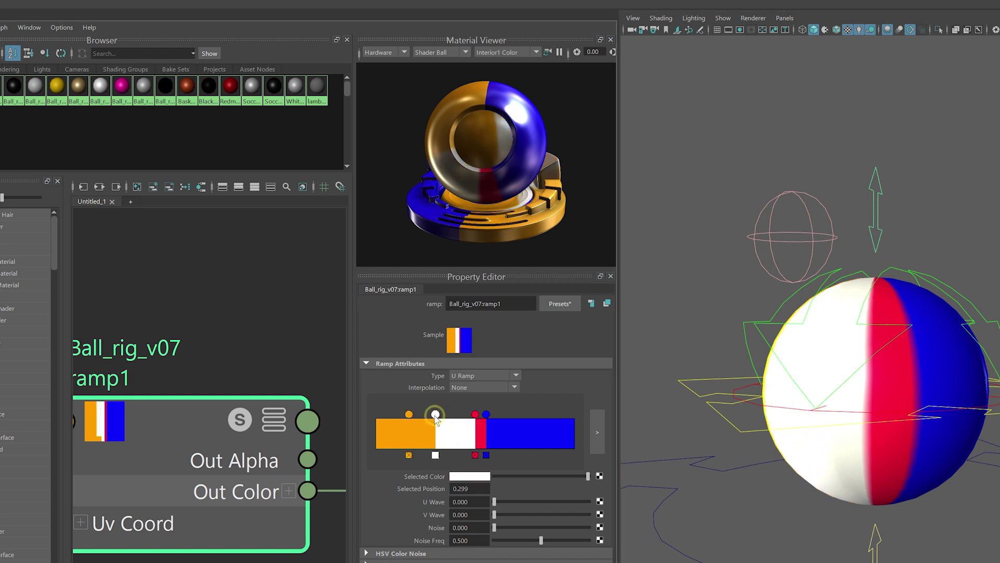
alt+drag(925, 380, 888, 392)
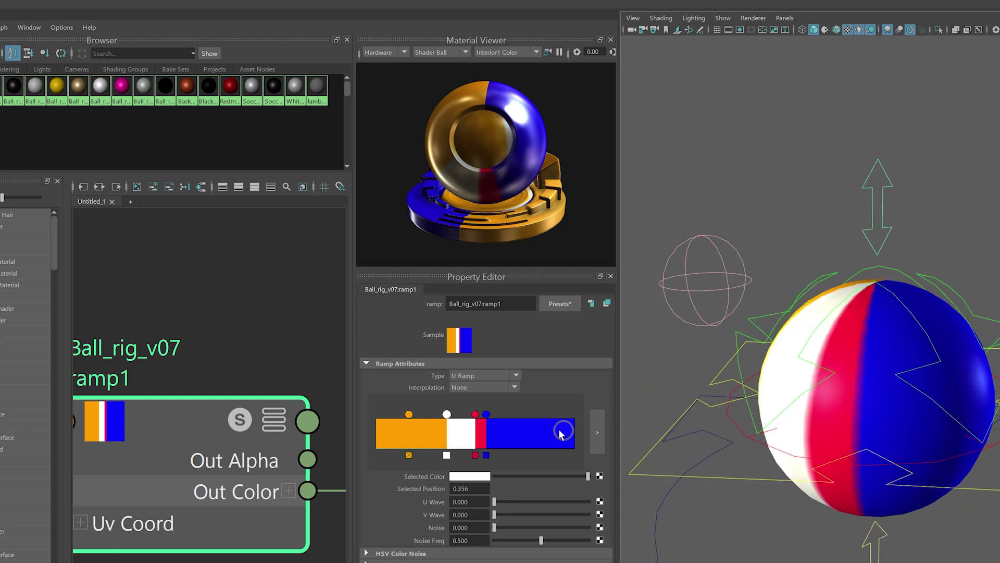
mouse_move(487, 414)
mouse_down()
mouse_move(530, 415)
mouse_move(486, 414)
mouse_up()
alt+drag(817, 333, 882, 342)
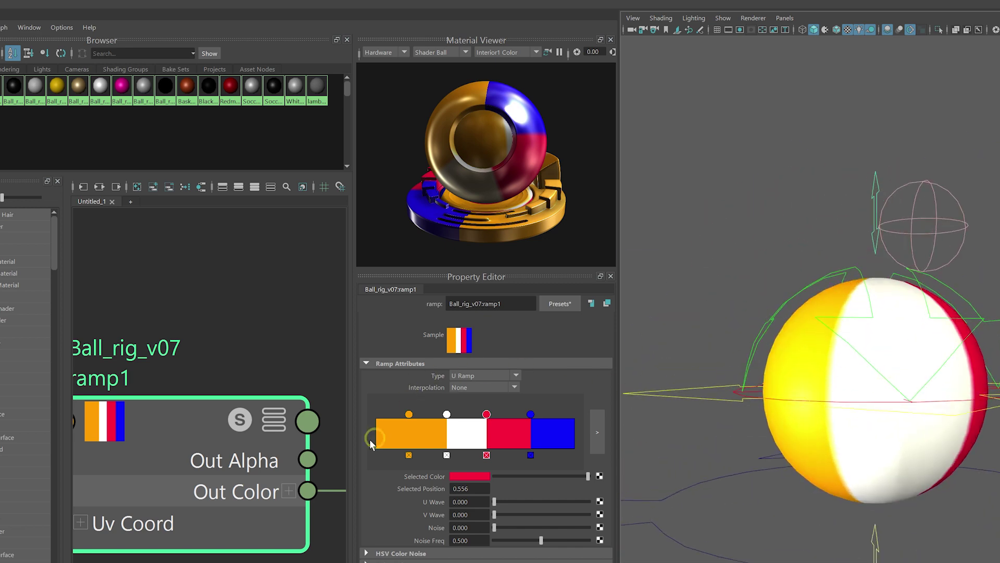
- Add a new ramp entry at position 0.075 and set its color to the bright red from the color history
click(391, 421)
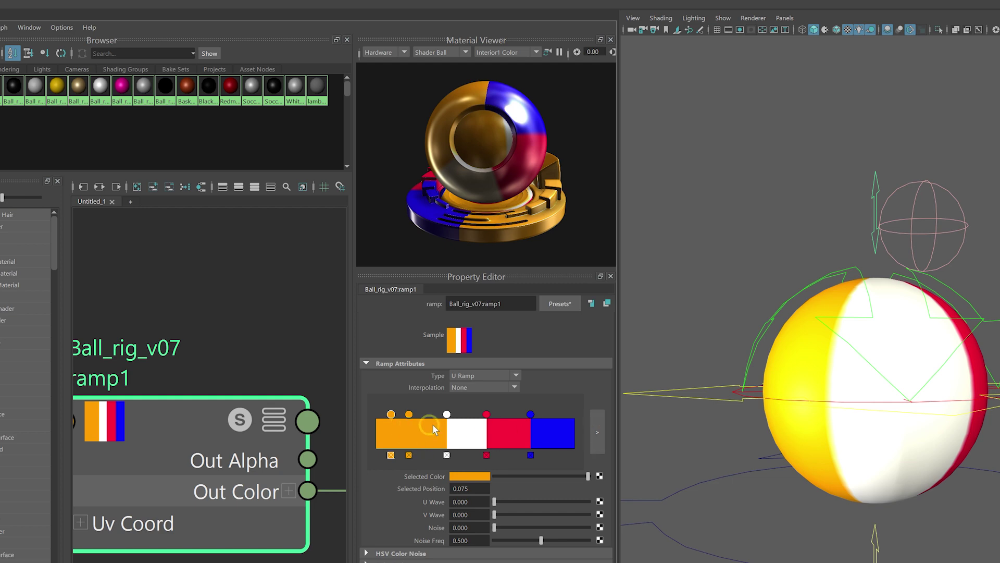
click(474, 476)
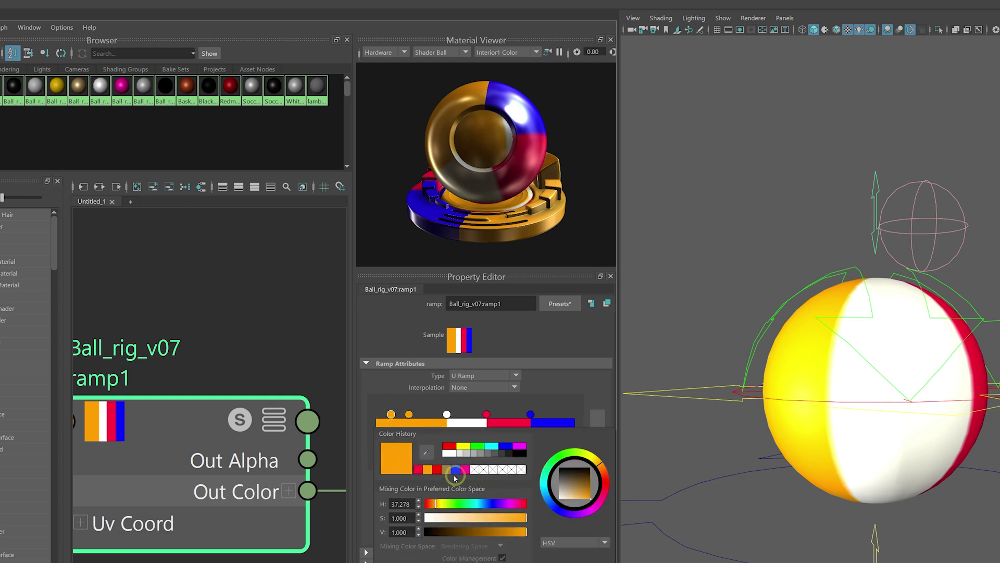
click(438, 470)
alt+drag(919, 416, 859, 391)
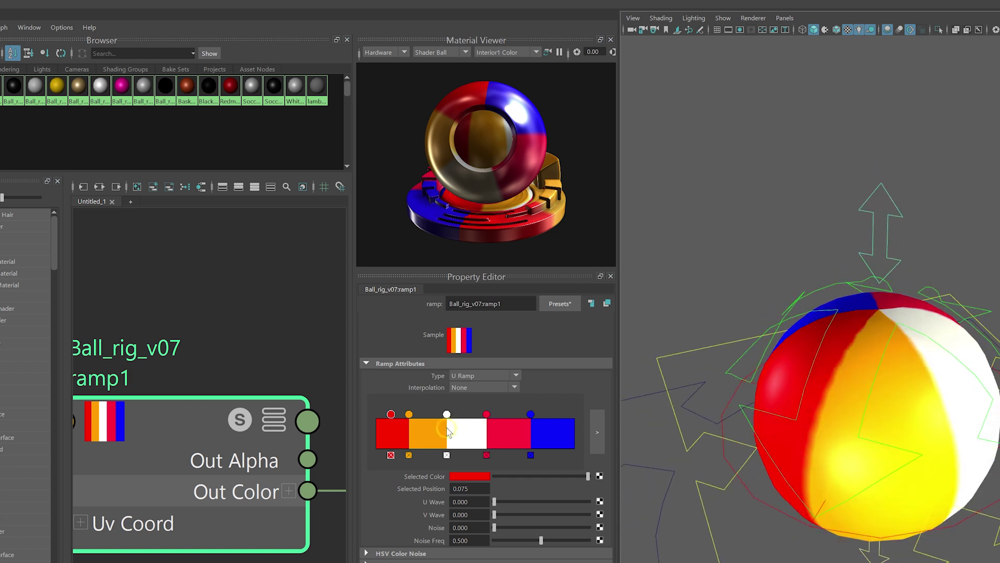
- Space the five ramp entries more evenly, with white at position 0.470, and check the beach ball's stripes
drag(530, 415, 477, 414)
drag(409, 414, 469, 414)
alt+drag(838, 352, 880, 346)
click(189, 186)
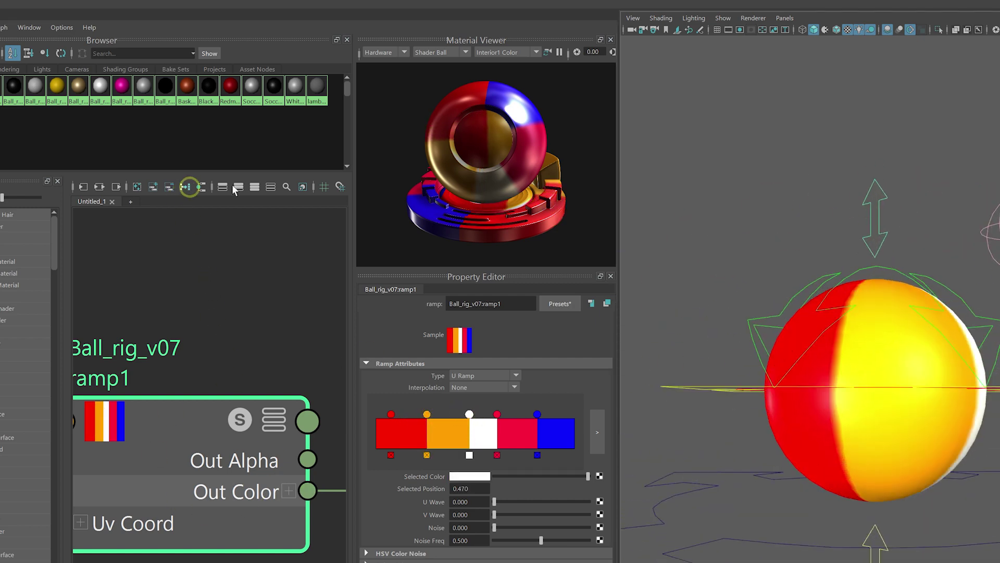
alt+drag(941, 246, 895, 252)
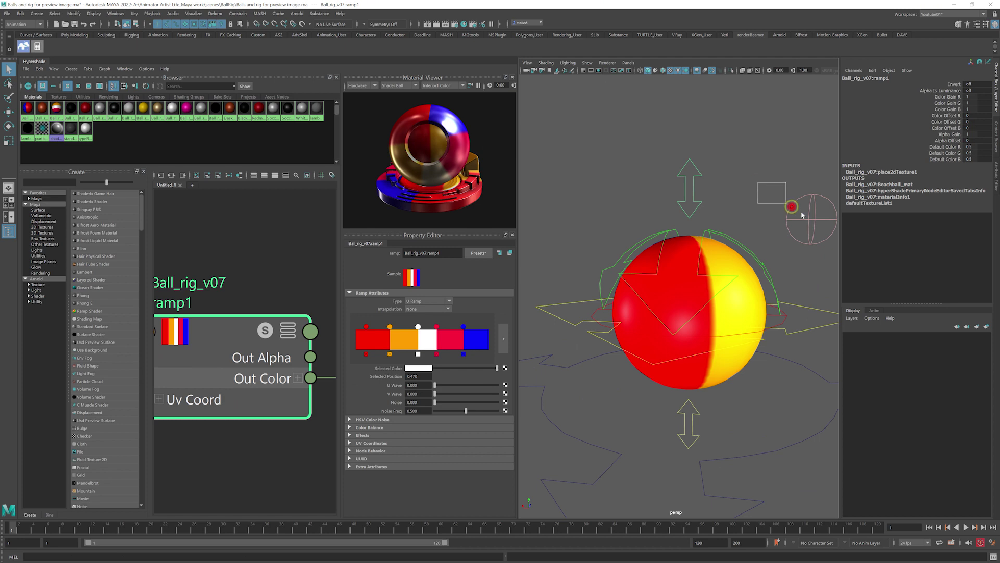
- Select the ball-choosing control and set its ball type to Soccer Ball
click(791, 207)
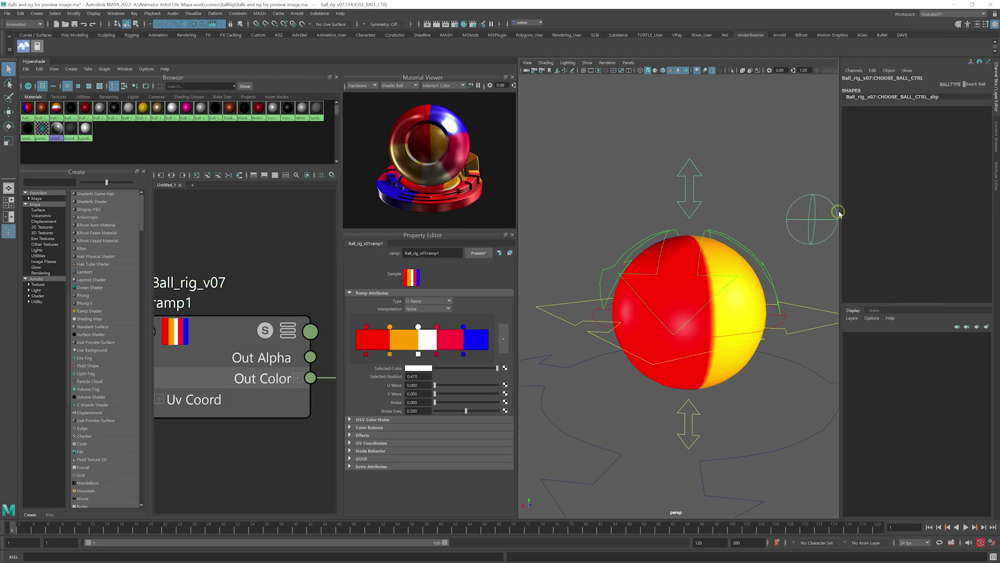
alt+drag(802, 215, 715, 221)
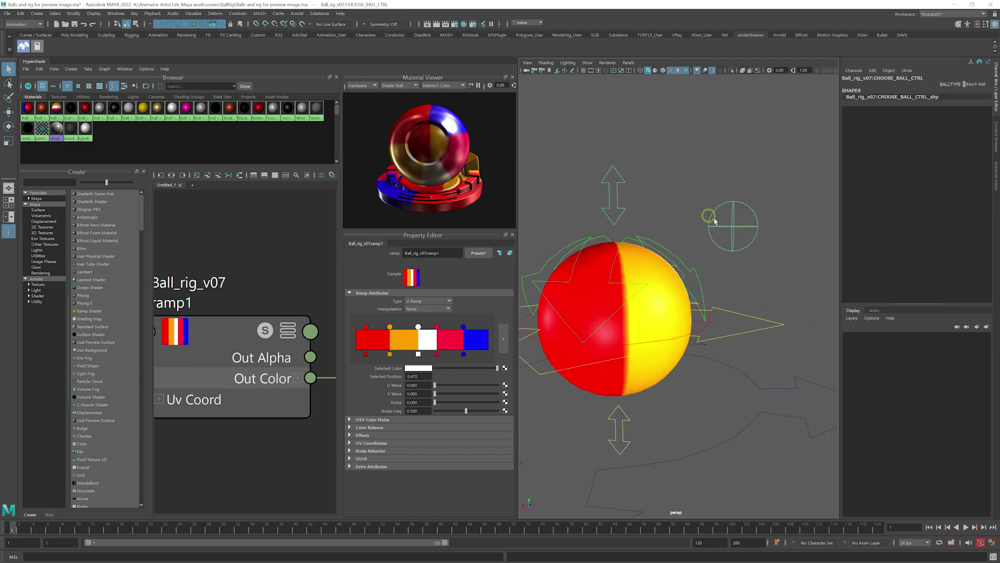
click(978, 85)
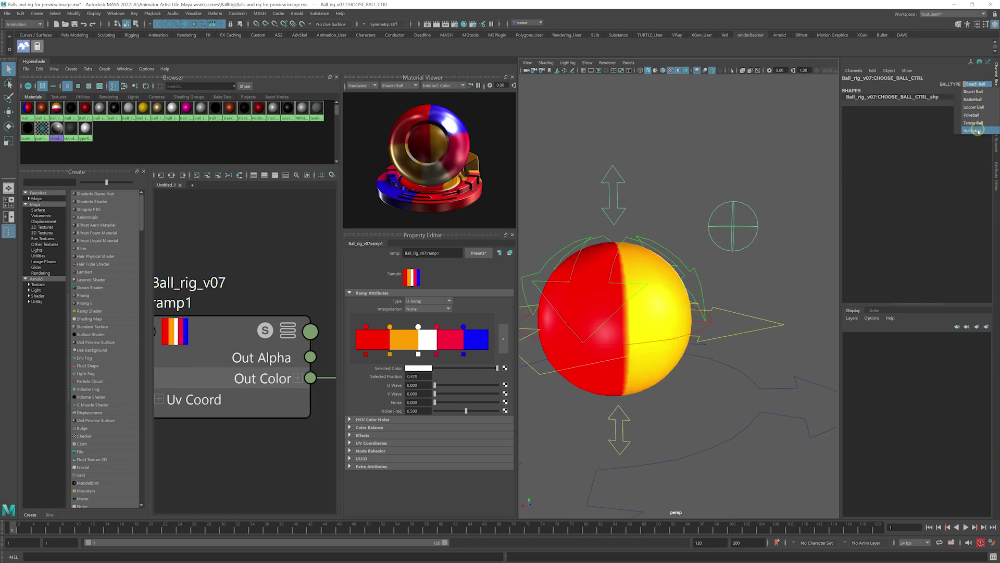
click(973, 107)
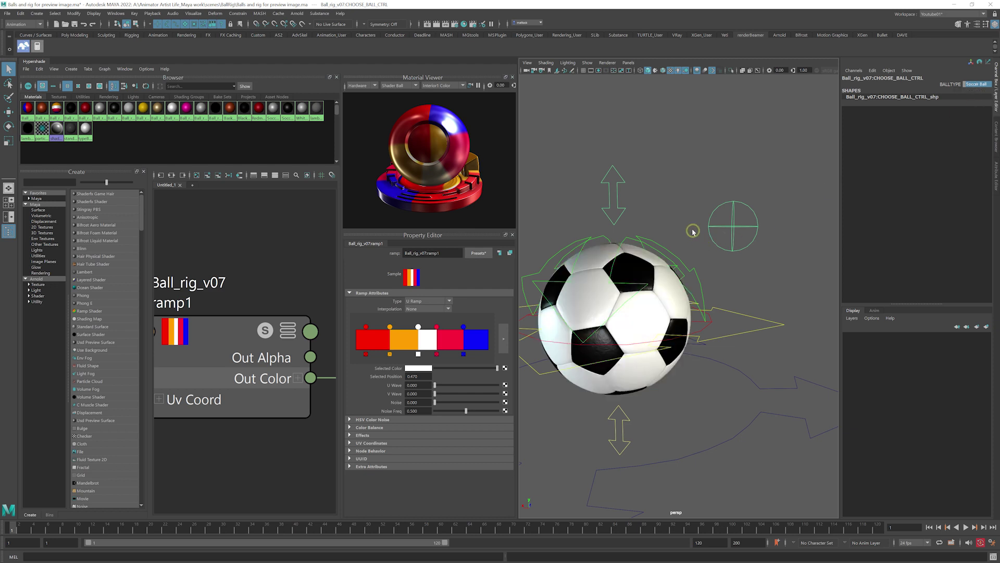
- Select the soccer ball mesh and graph its material network, bringing both soccer ball material nodes into view
scroll(677, 250, up, 2)
click(704, 284)
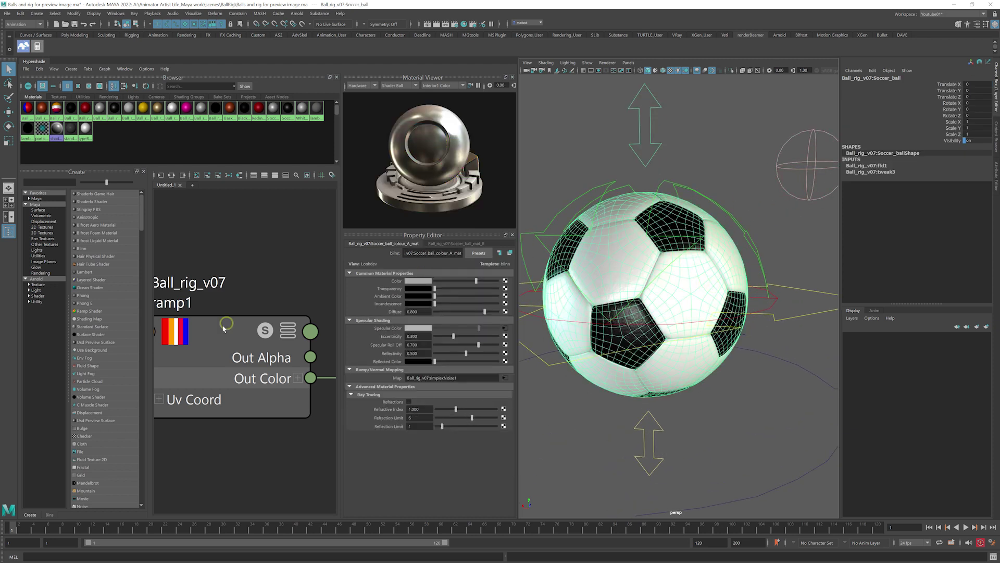
click(240, 176)
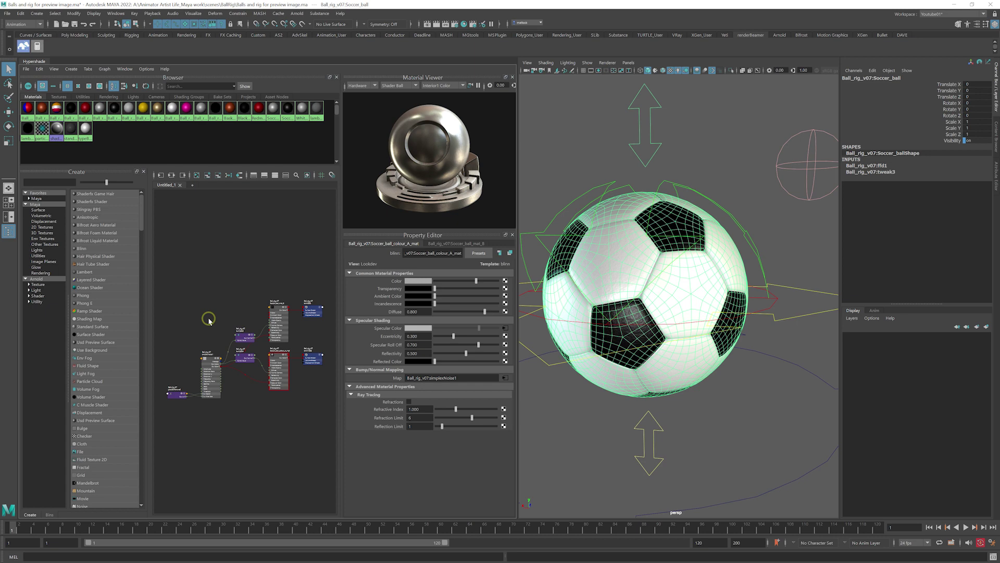
scroll(185, 284, up, 2)
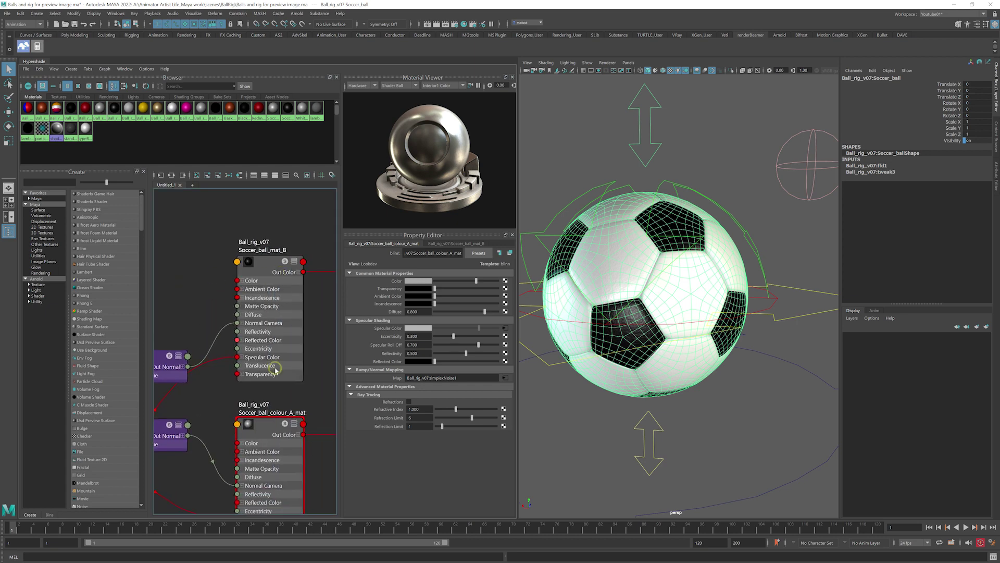
alt+middle_drag(257, 396, 234, 357)
alt+drag(637, 274, 556, 246)
- Set the Soccer_ball_mat_B color to the crimson red from the color history and view the ball from other angles
click(238, 225)
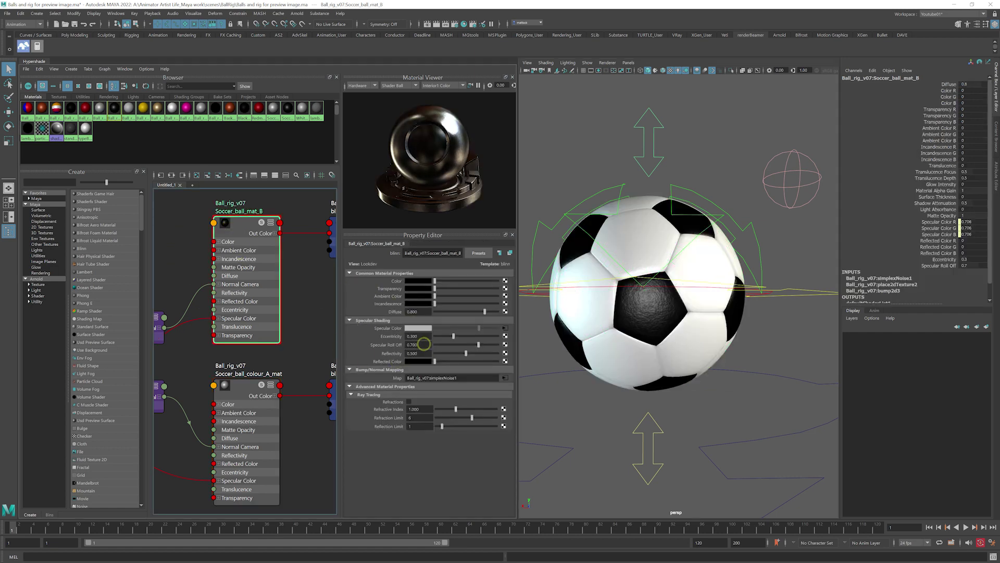
click(419, 281)
click(376, 276)
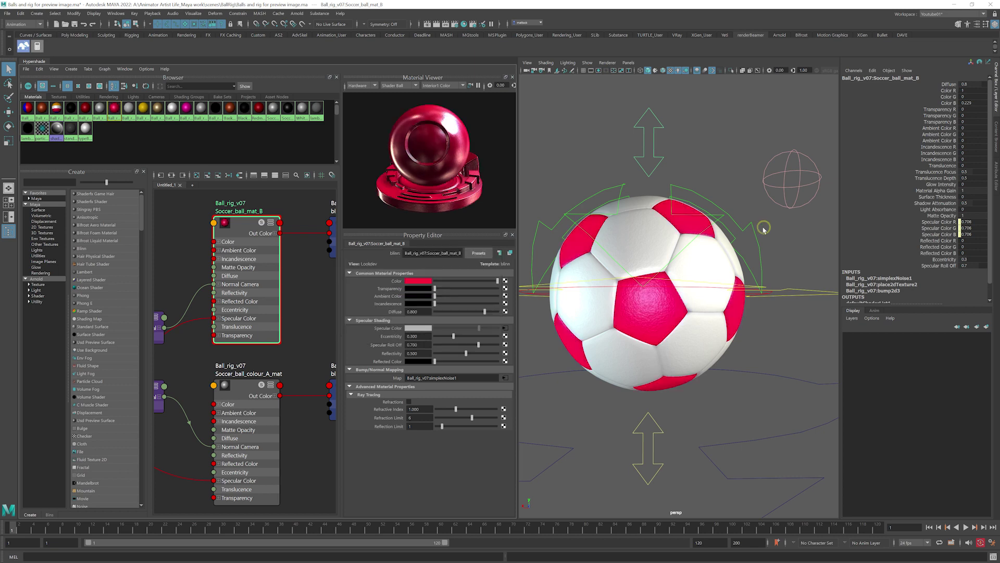
alt+drag(761, 223, 646, 225)
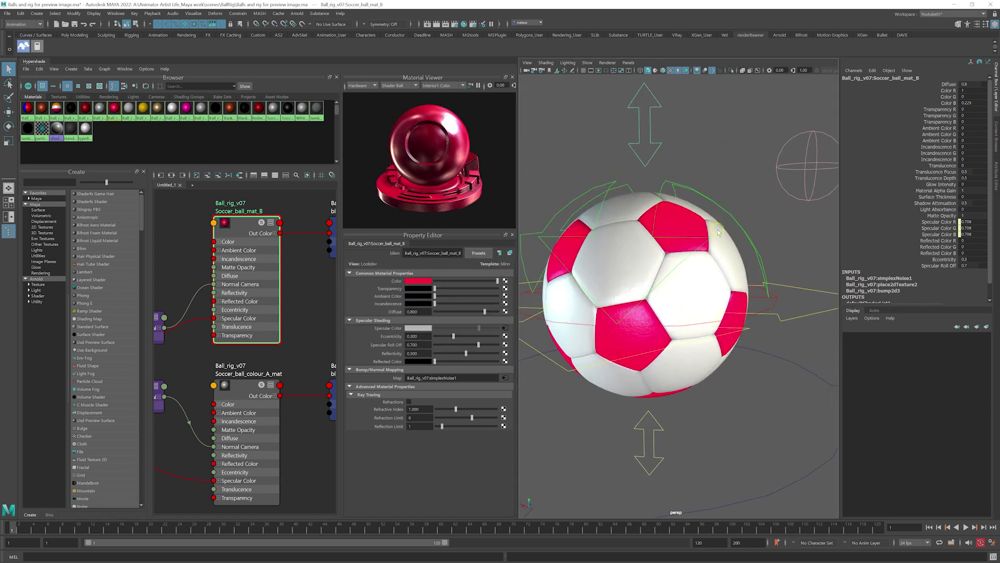
alt+right_drag(713, 222, 672, 189)
alt+middle_drag(672, 190, 714, 195)
alt+right_drag(641, 193, 683, 208)
alt+middle_drag(684, 207, 636, 205)
alt+drag(636, 206, 660, 213)
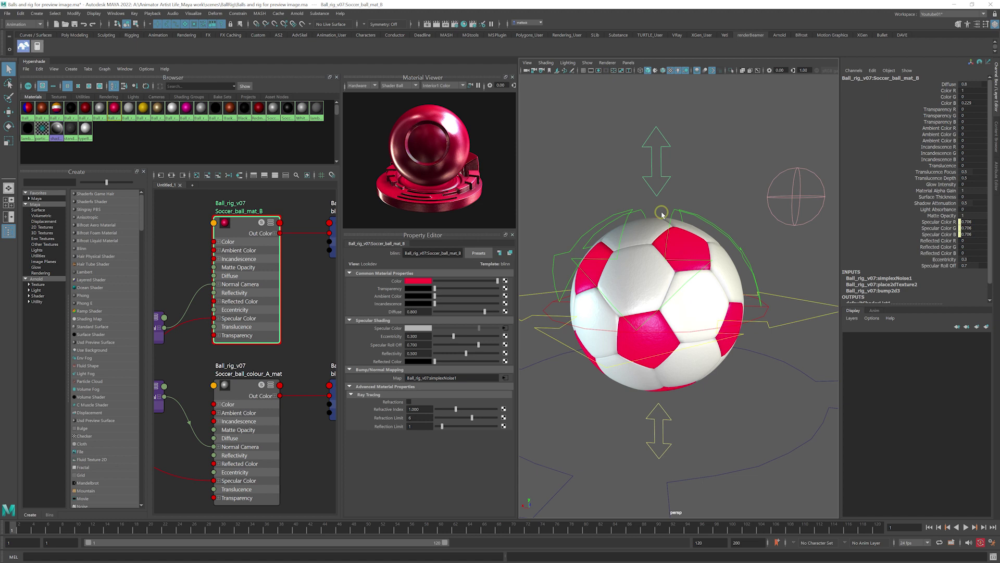